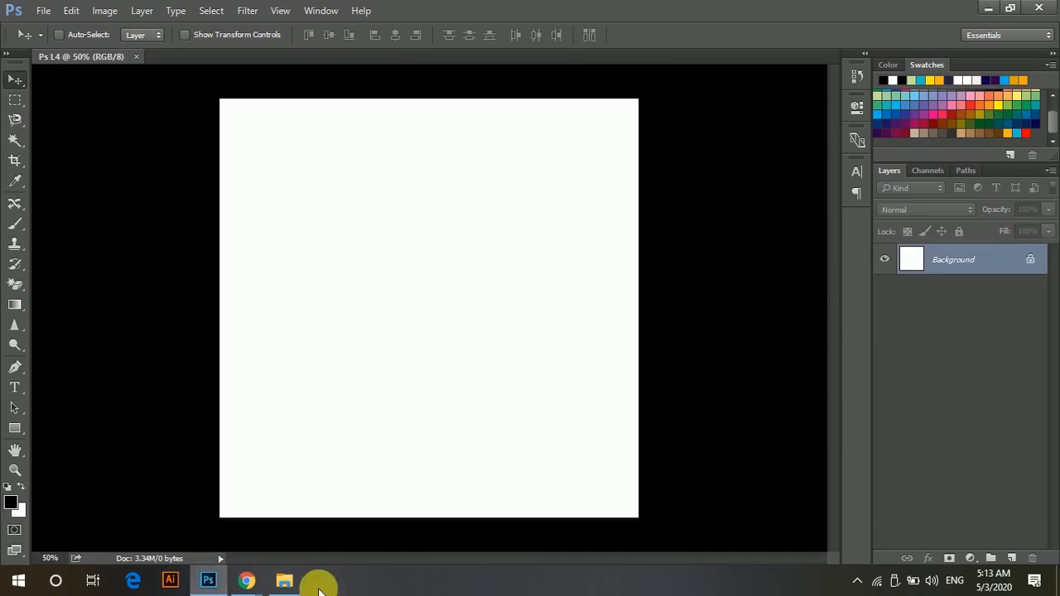
pyautogui.moveTo(242, 588)
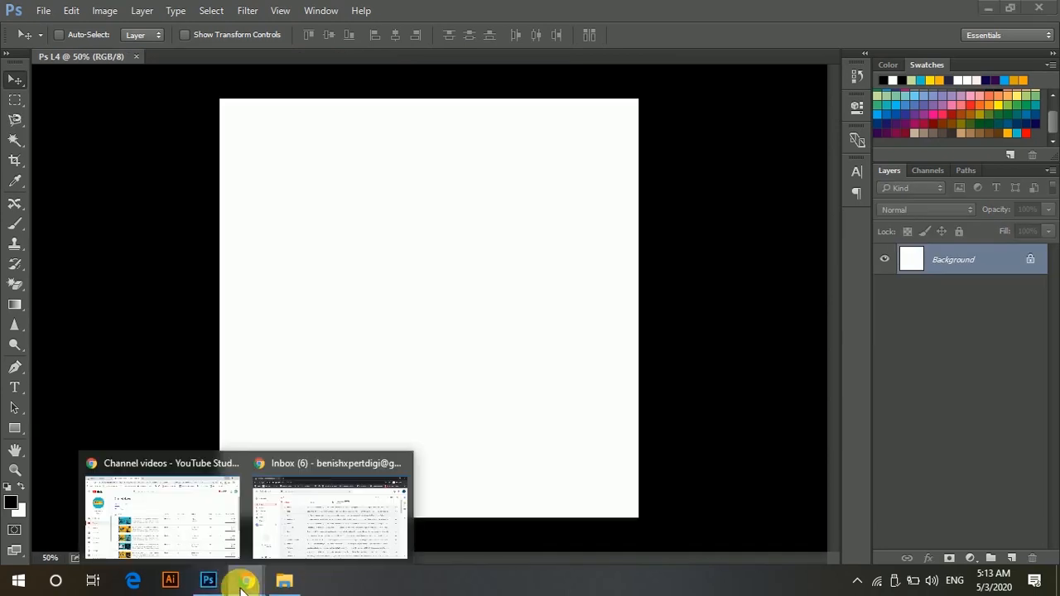
pyautogui.click(210, 581)
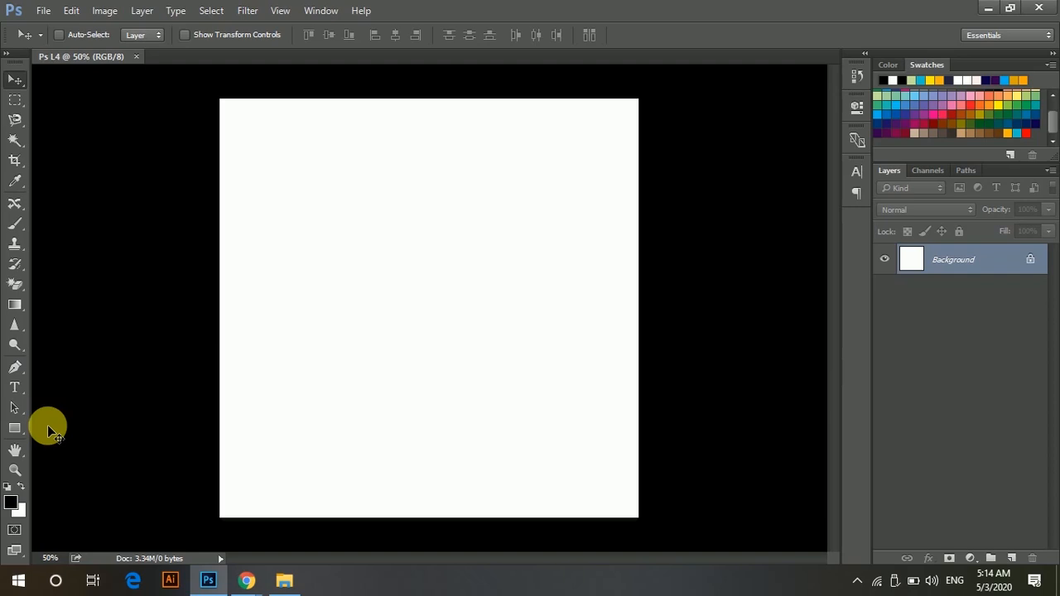
# Activate the Magnetic Lasso tool and open the image 2395375.jpg
pyautogui.press('l')
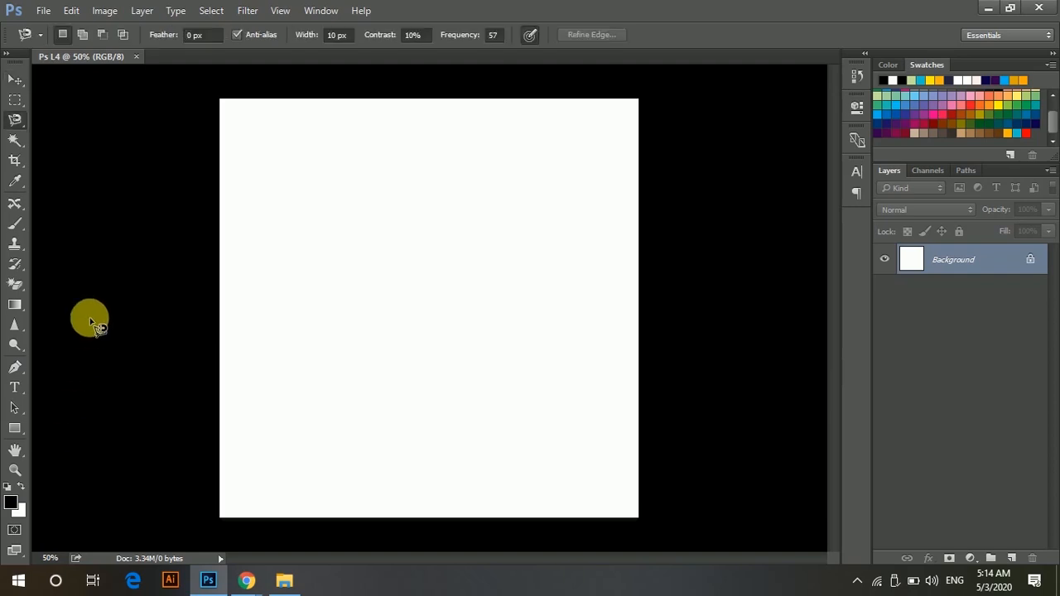
pyautogui.click(25, 130)
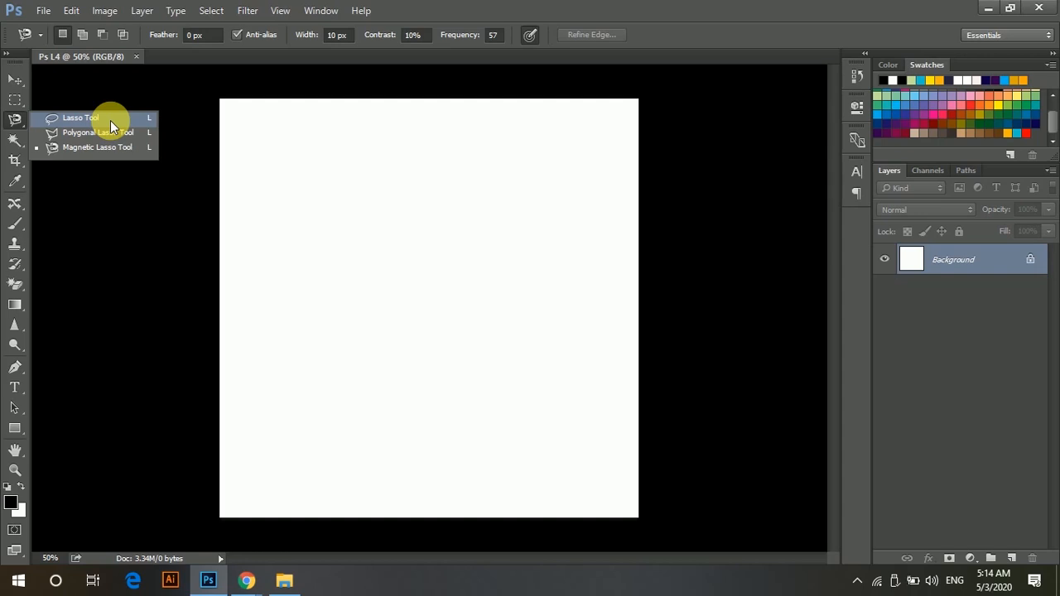
pyautogui.click(43, 11)
pyautogui.click(71, 42)
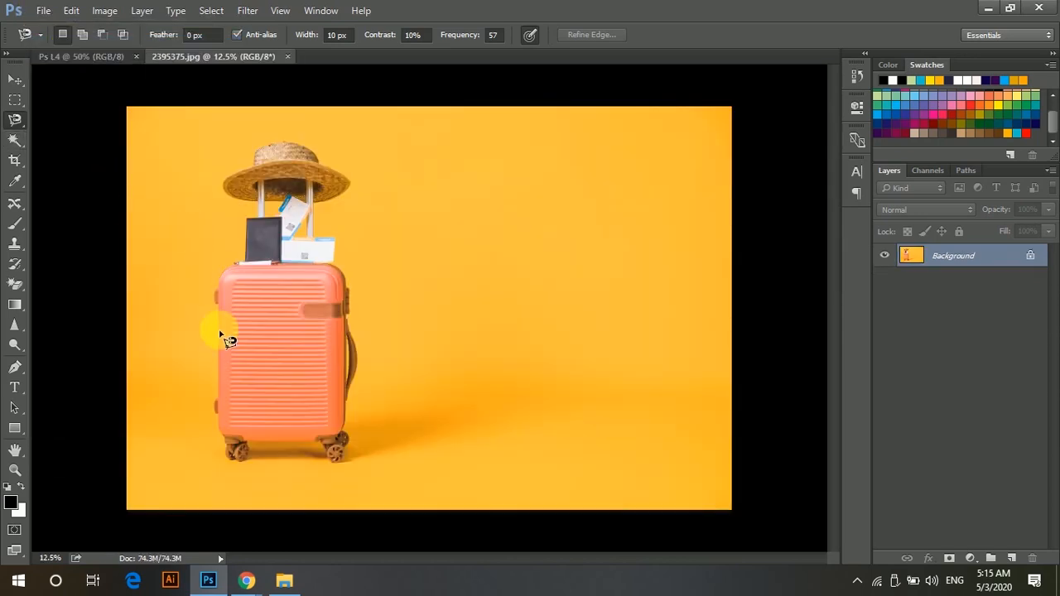
# Examine the suitcase photo at several magnifications and fit the whole image on screen
pyautogui.hotkey('ctrl', '+')
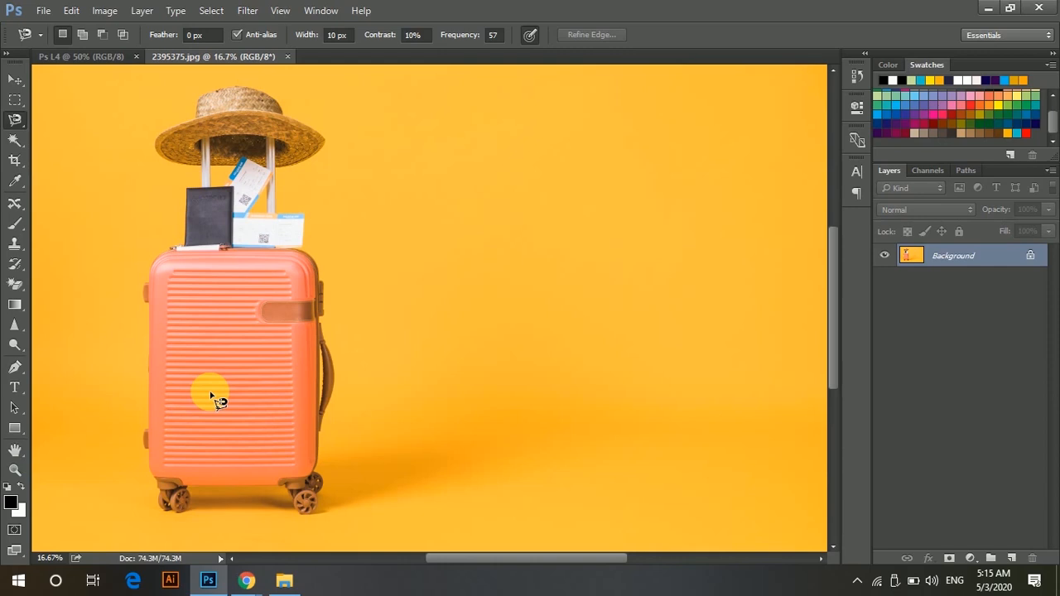
pyautogui.press('z')
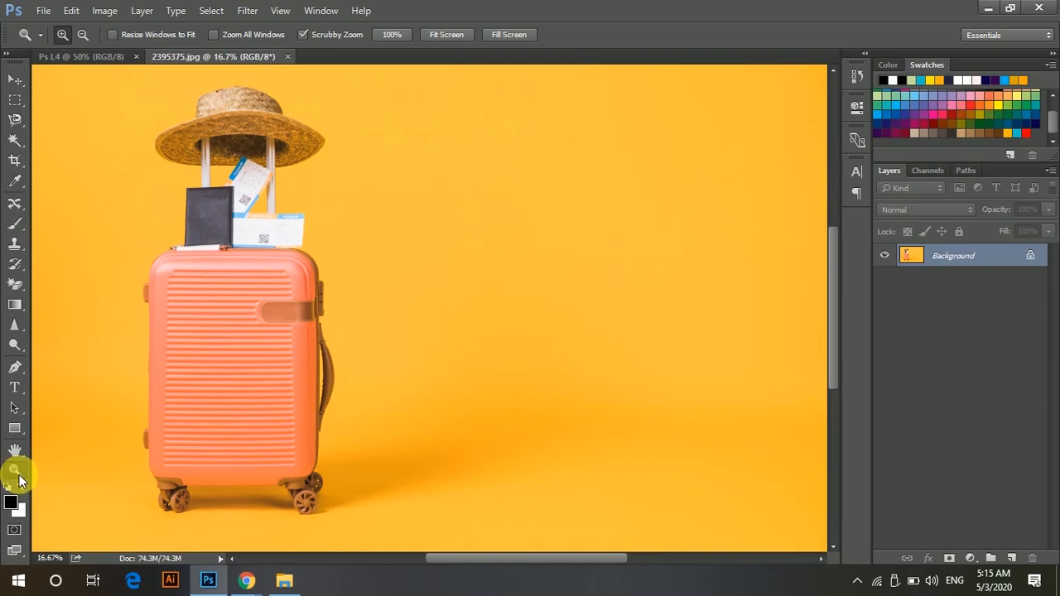
pyautogui.hotkey('ctrl', '+')
pyautogui.hotkey('ctrl', '+')
pyautogui.hotkey('ctrl', '+')
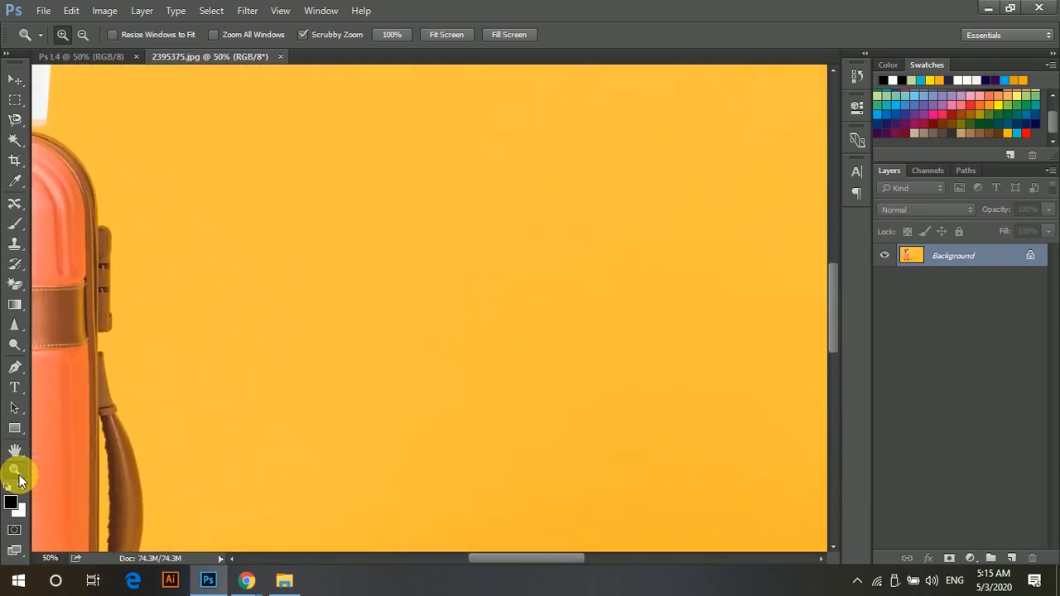
pyautogui.hotkey('ctrl', '-')
pyautogui.hotkey('ctrl', '-')
pyautogui.hotkey('ctrl', '-')
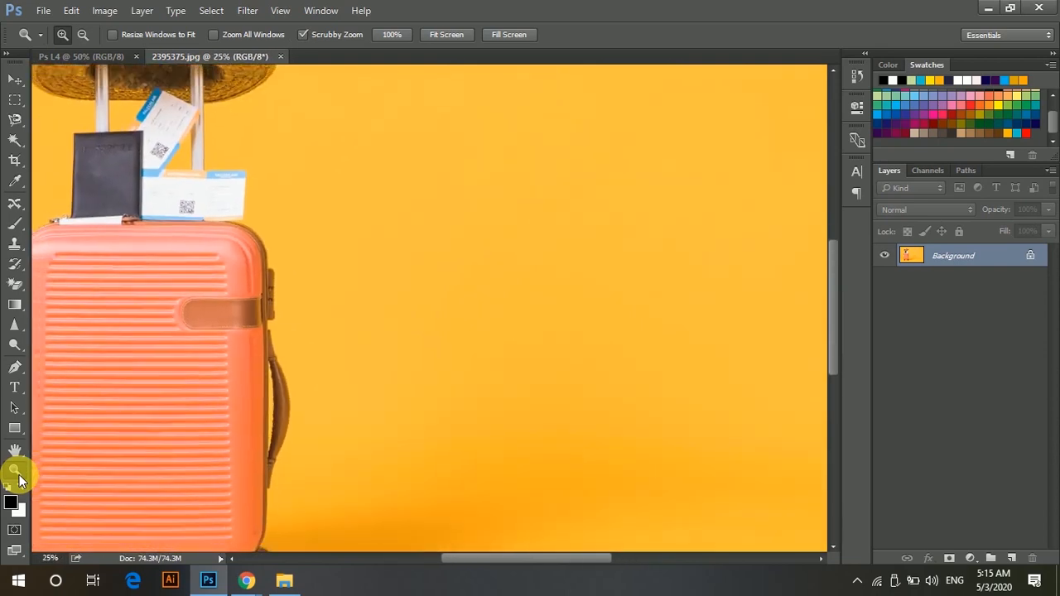
pyautogui.hotkey('ctrl', '-')
pyautogui.hotkey('ctrl', '-')
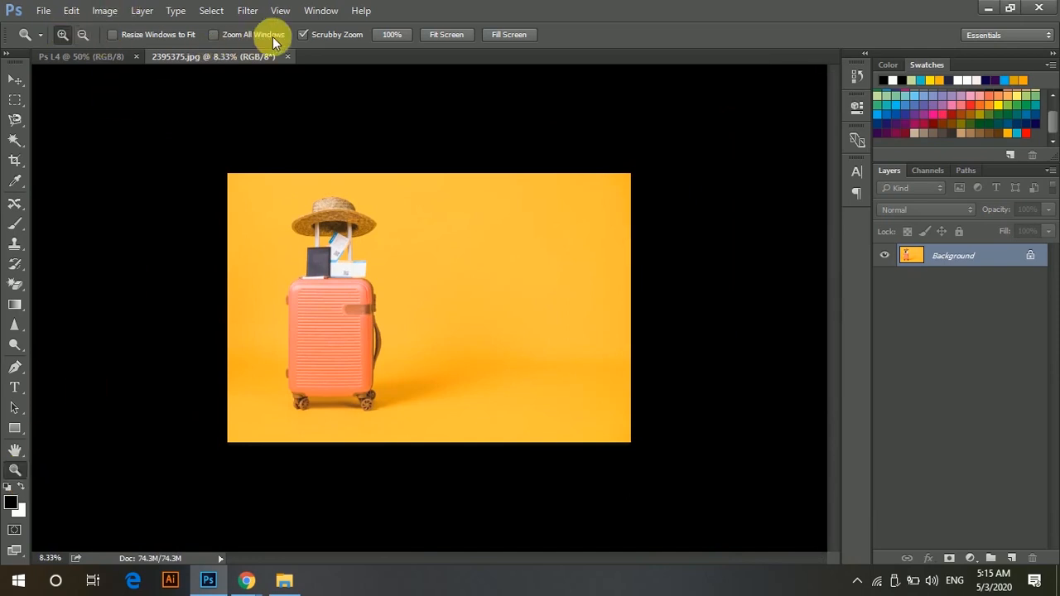
pyautogui.click(463, 35)
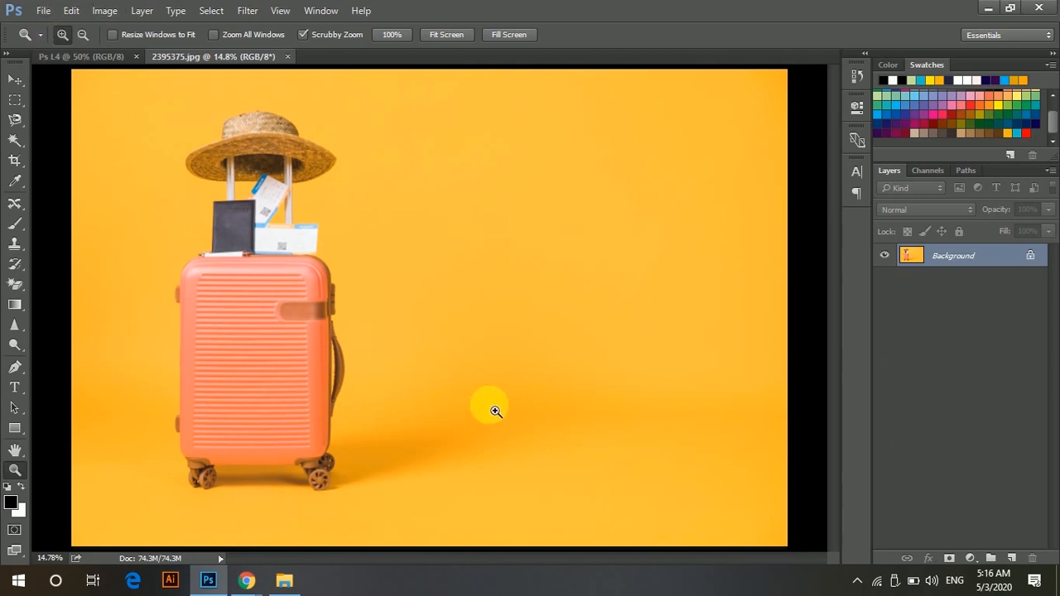
pyautogui.hotkey('ctrl', '-')
pyautogui.hotkey('ctrl', '-')
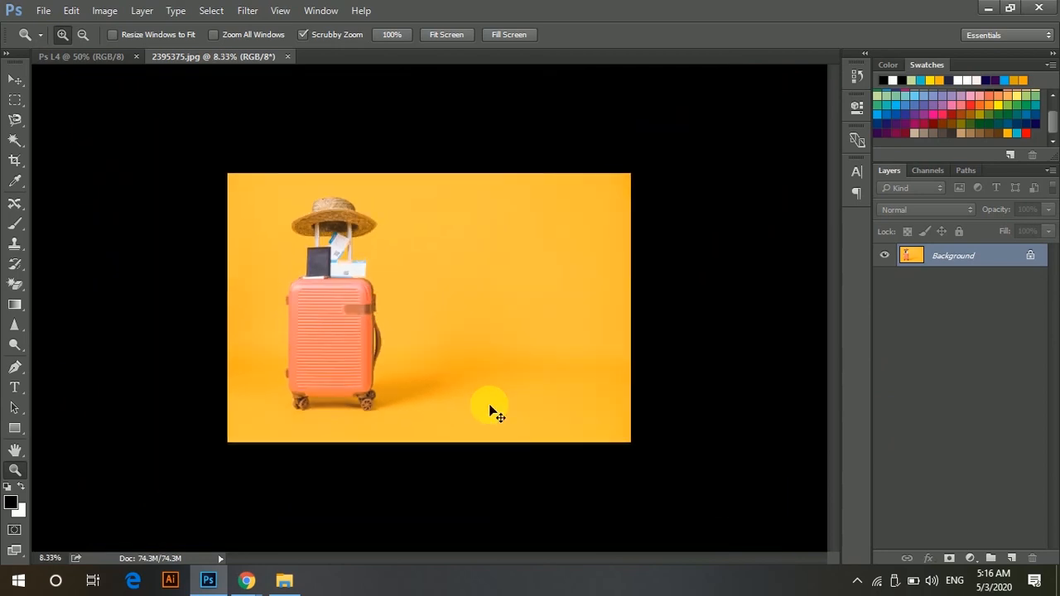
pyautogui.hotkey('ctrl', '+')
pyautogui.hotkey('ctrl', '+')
pyautogui.hotkey('ctrl', '0')
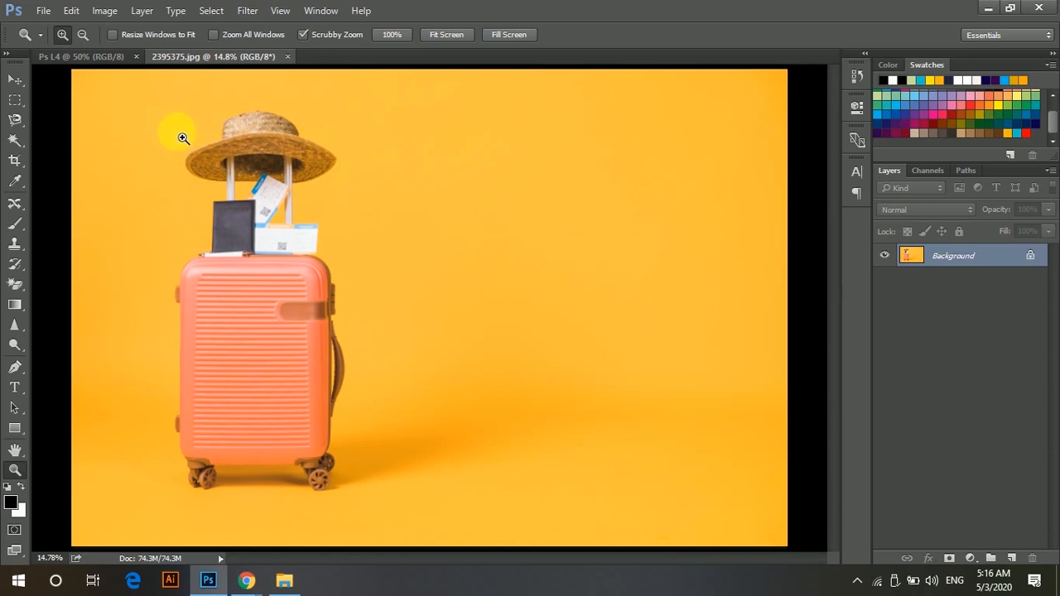
# Draw a freehand Lasso selection around the straw hat, handle, passport and boarding passes
pyautogui.click(195, 125)
pyautogui.click(202, 107)
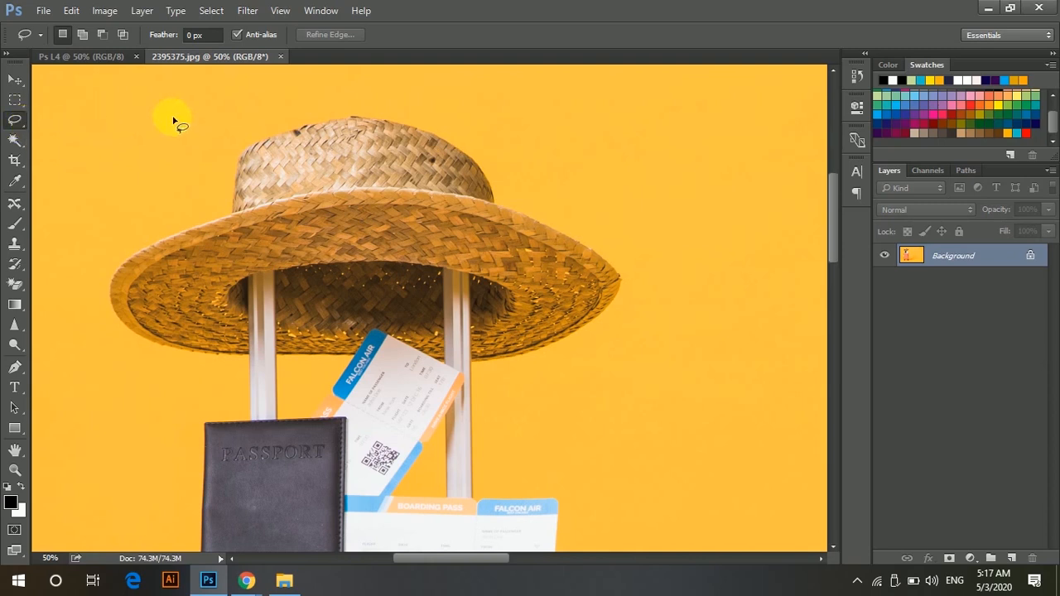
pyautogui.moveTo(392, 122); pyautogui.dragTo(398, 125)
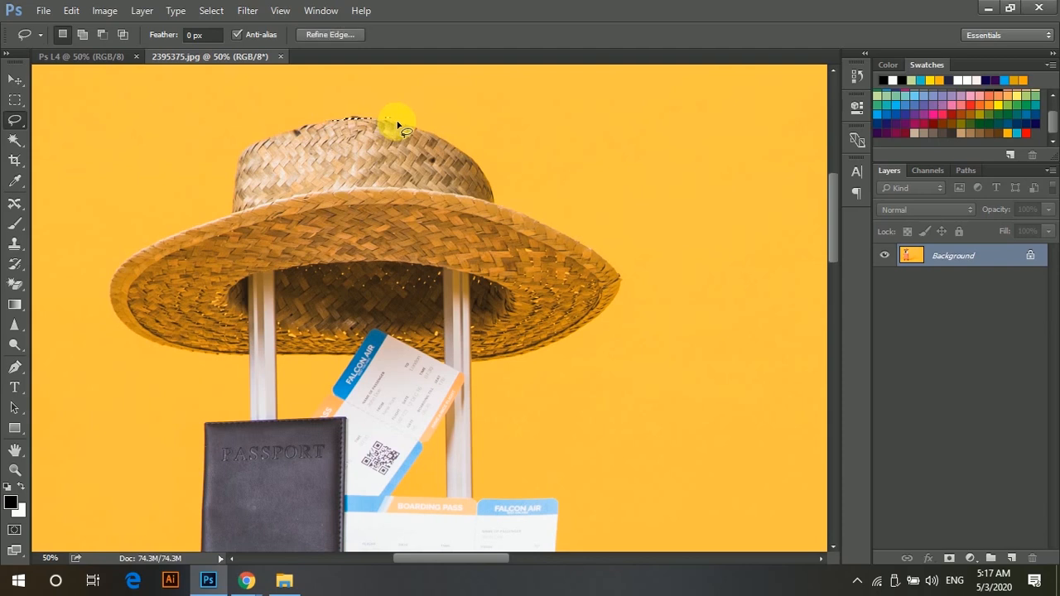
pyautogui.click(398, 124)
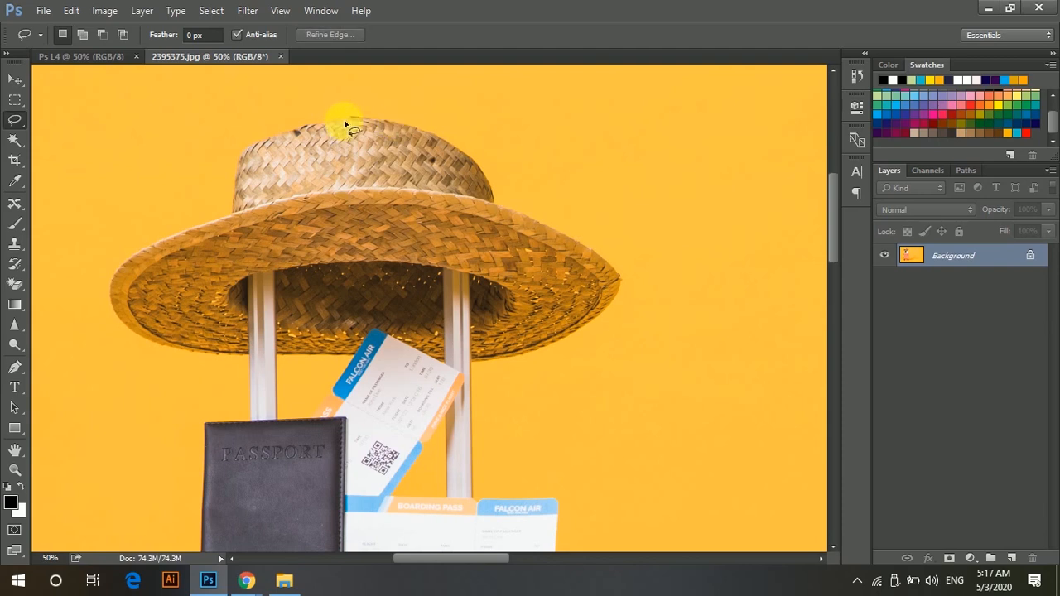
pyautogui.moveTo(346, 124)
pyautogui.mouseDown()
pyautogui.moveTo(432, 136)
pyautogui.moveTo(481, 170)
pyautogui.moveTo(500, 204)
pyautogui.moveTo(573, 235)
pyautogui.moveTo(622, 287)
pyautogui.moveTo(613, 310)
pyautogui.moveTo(536, 358)
pyautogui.moveTo(473, 367)
pyautogui.moveTo(474, 499)
pyautogui.moveTo(556, 505)
pyautogui.moveTo(552, 556)
pyautogui.moveTo(346, 558)
pyautogui.moveTo(176, 540)
pyautogui.moveTo(208, 420)
pyautogui.moveTo(254, 423)
pyautogui.moveTo(246, 356)
pyautogui.moveTo(202, 359)
pyautogui.moveTo(154, 343)
pyautogui.moveTo(113, 297)
pyautogui.moveTo(118, 270)
pyautogui.moveTo(220, 215)
pyautogui.moveTo(246, 148)
pyautogui.moveTo(308, 123)
pyautogui.moveTo(369, 121)
pyautogui.moveTo(325, 128)
pyautogui.mouseUp()
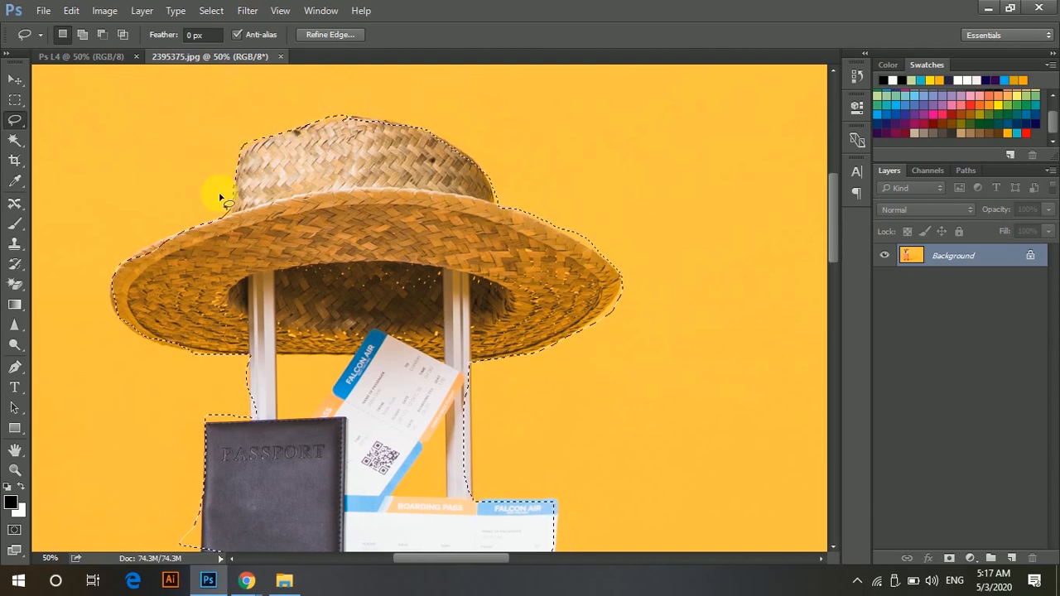
# Unlock the suitcase photo's background layer and move the lassoed hat and documents into the Ps L4 document
pyautogui.click(14, 79)
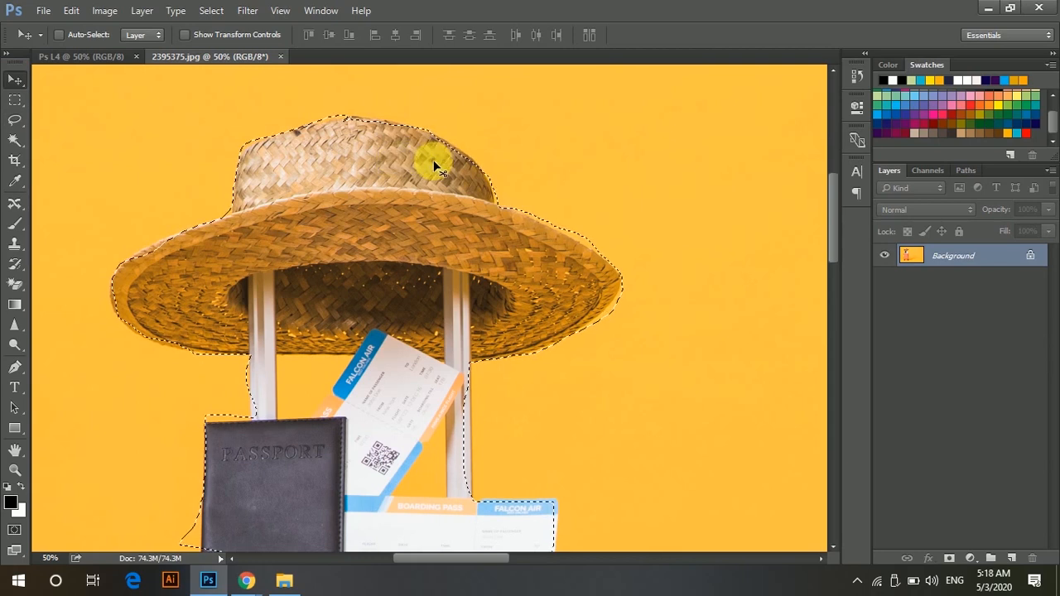
pyautogui.click(1030, 255)
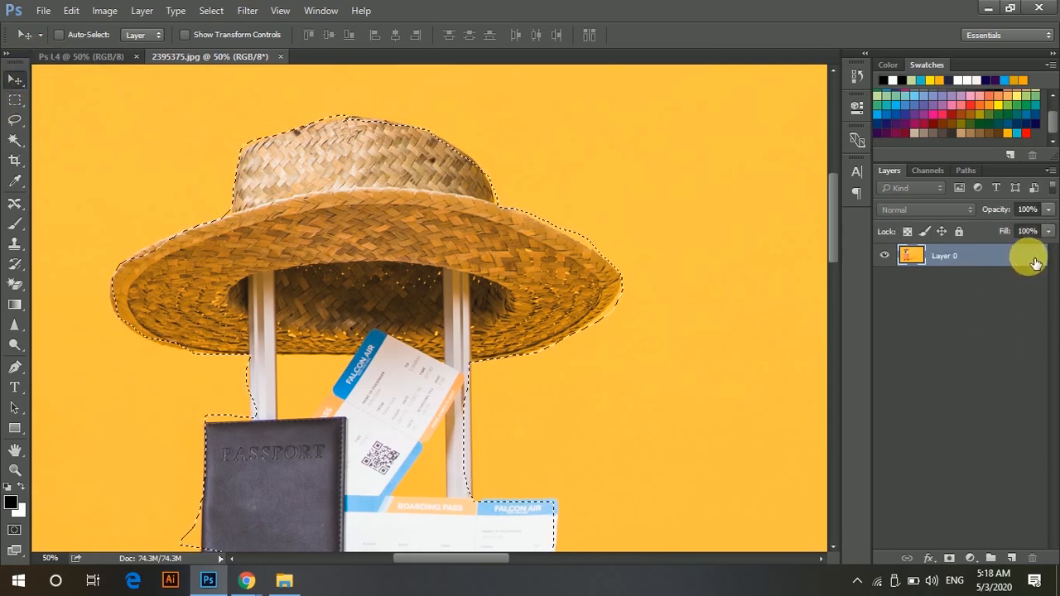
pyautogui.moveTo(278, 183); pyautogui.dragTo(516, 280)
pyautogui.moveTo(479, 174); pyautogui.dragTo(446, 209)
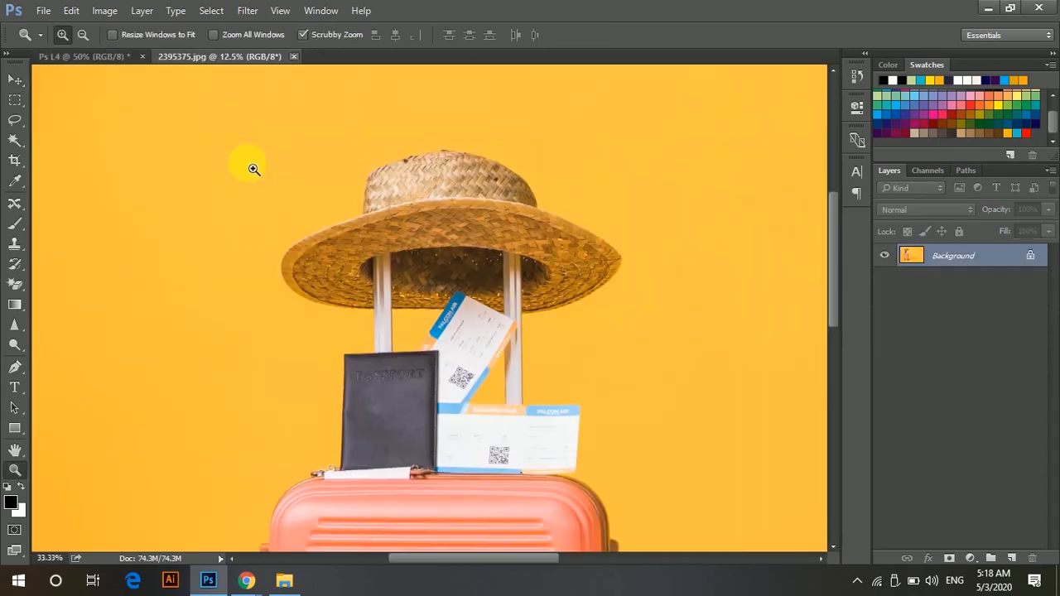
# Outline the straw hat with a closed Polygonal Lasso selection that follows its crown and brim
pyautogui.moveTo(251, 167); pyautogui.dragTo(334, 203)
pyautogui.moveTo(603, 247); pyautogui.dragTo(460, 193)
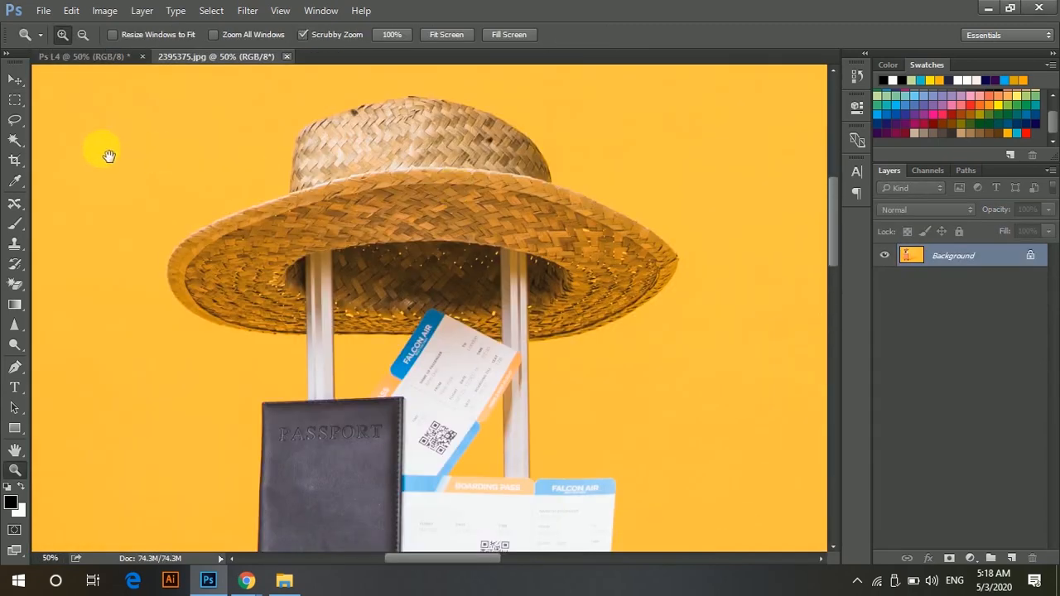
pyautogui.click(19, 120)
pyautogui.click(43, 121)
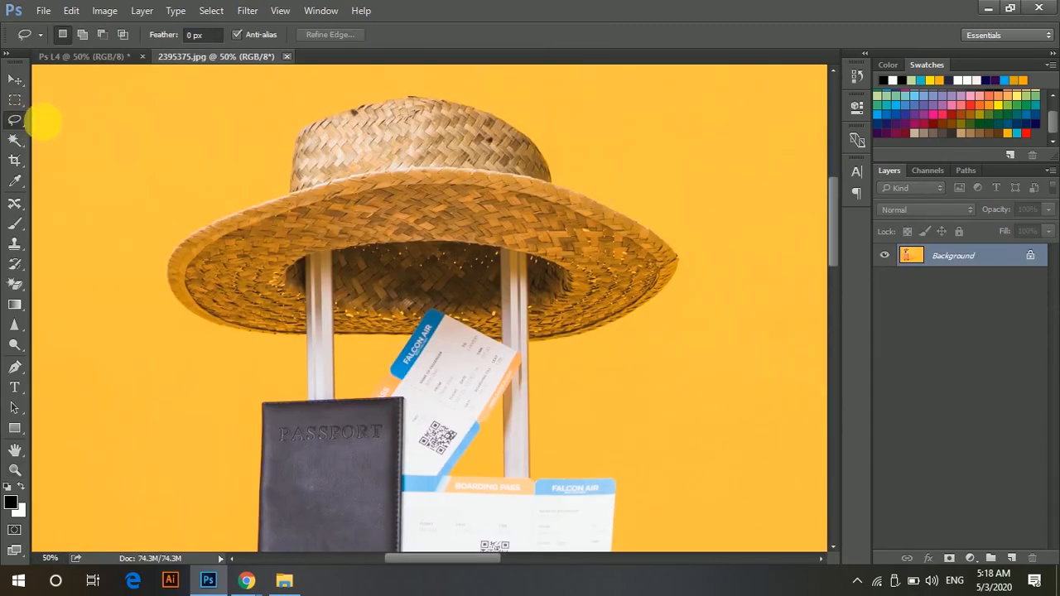
pyautogui.click(18, 124)
pyautogui.click(46, 134)
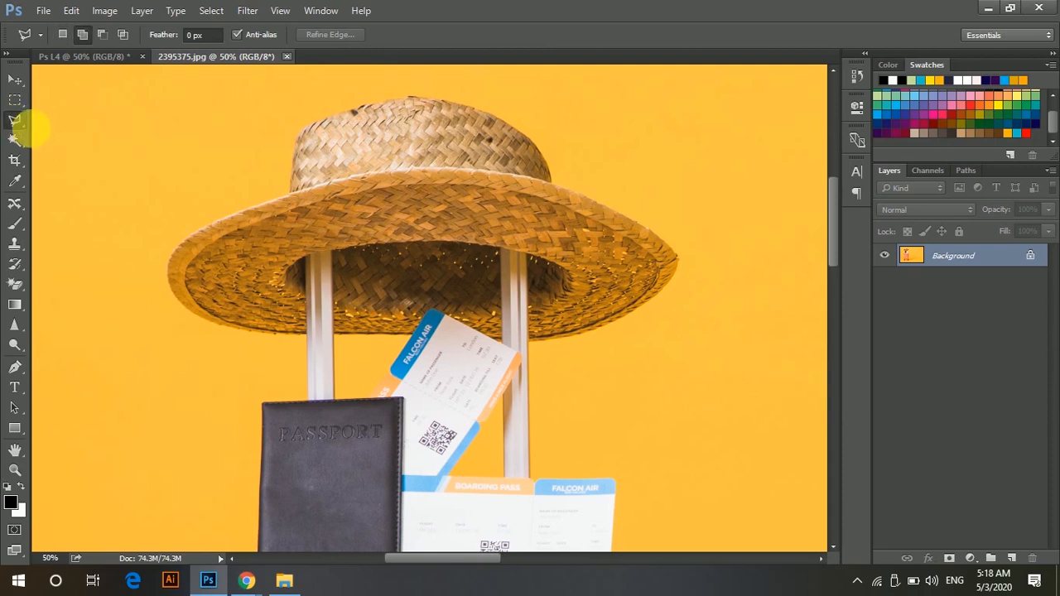
pyautogui.click(27, 129)
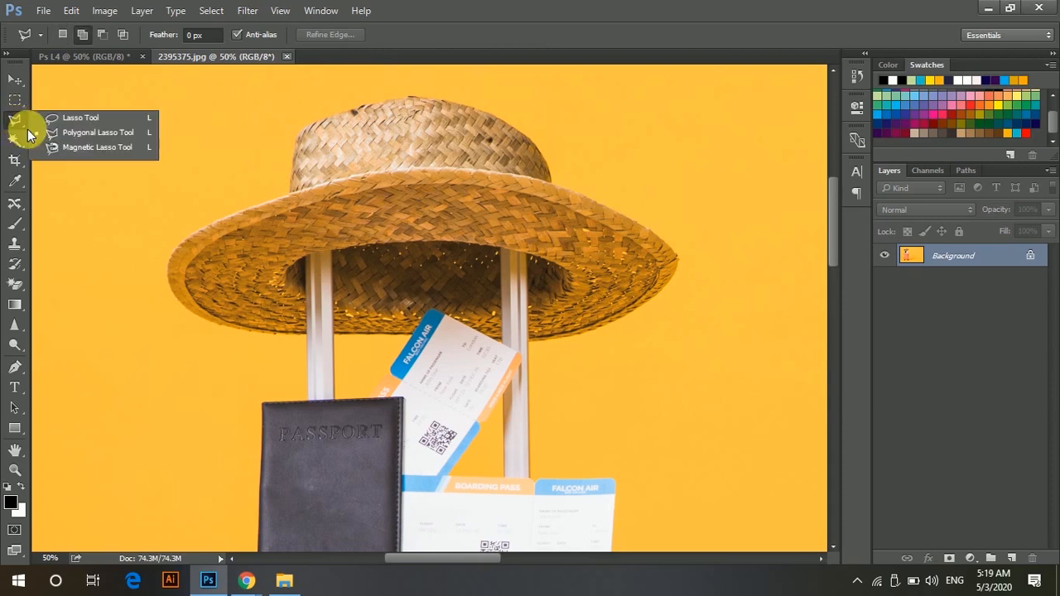
pyautogui.click(95, 135)
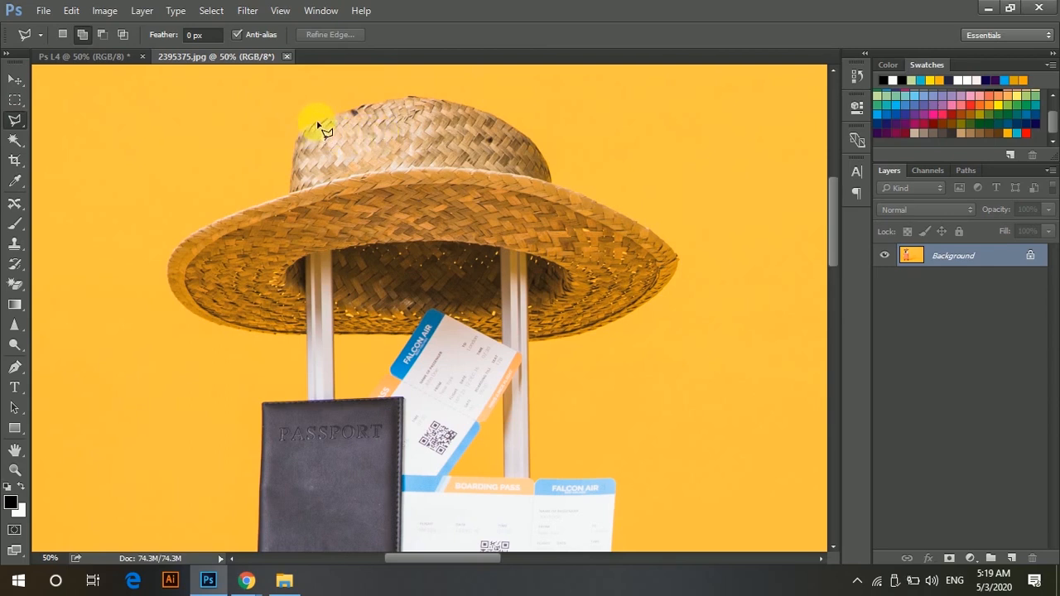
pyautogui.click(289, 194)
pyautogui.press('Escape')
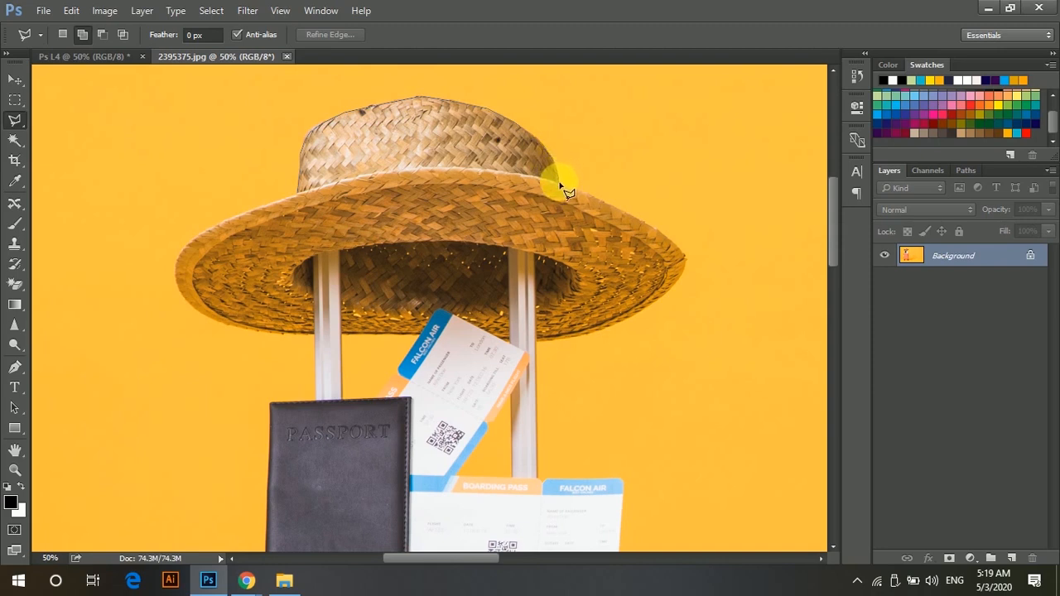
pyautogui.click(561, 184)
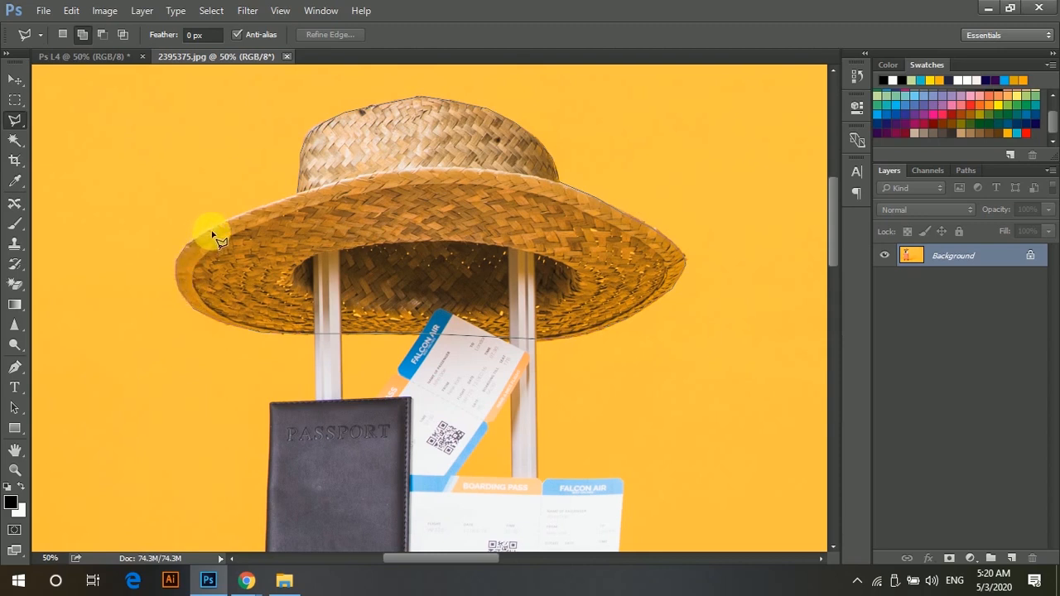
pyautogui.click(300, 197)
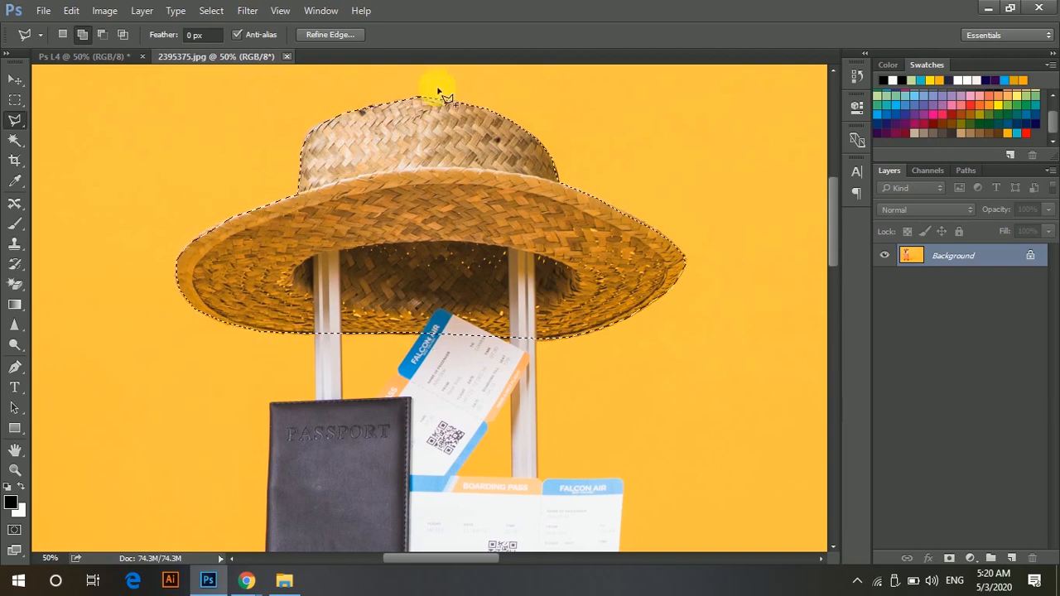
# Unlock the photo's background layer and move the selected hat into the lower part of the Ps L4 canvas
pyautogui.click(1031, 255)
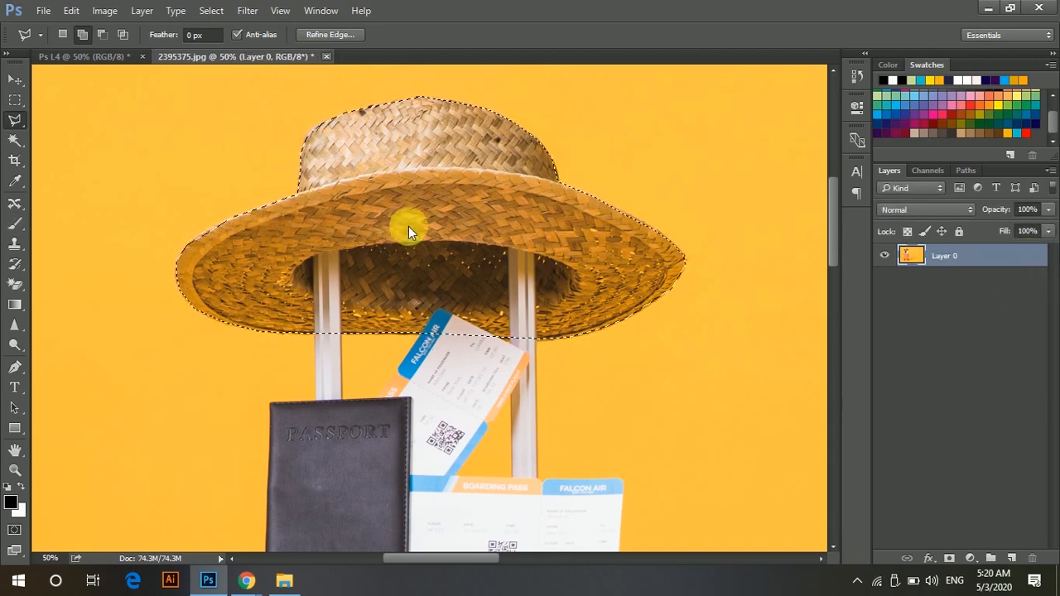
pyautogui.click(17, 78)
pyautogui.moveTo(355, 115); pyautogui.dragTo(646, 284)
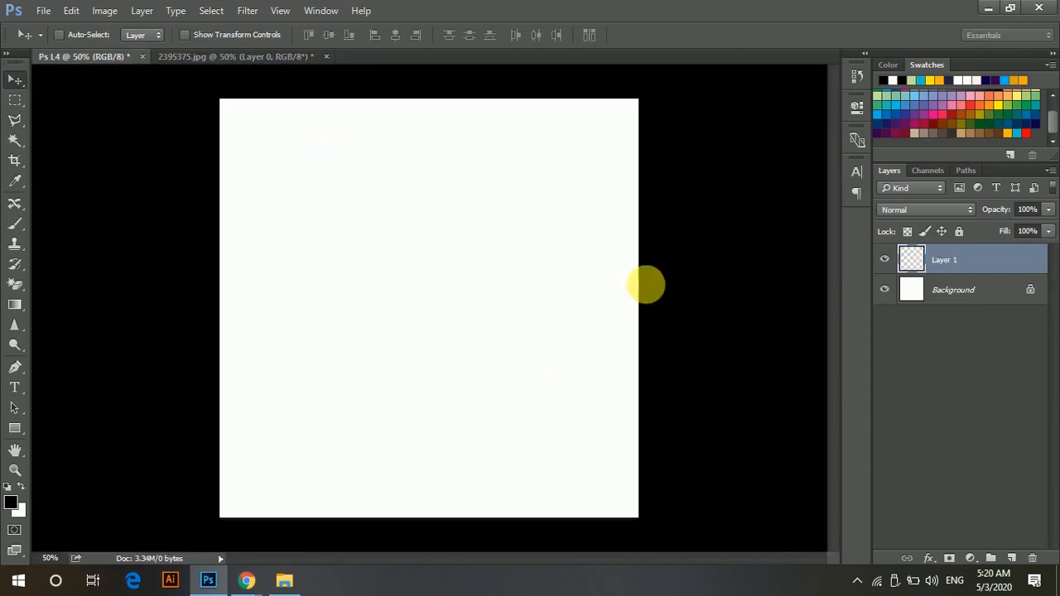
pyautogui.moveTo(438, 245); pyautogui.dragTo(586, 398)
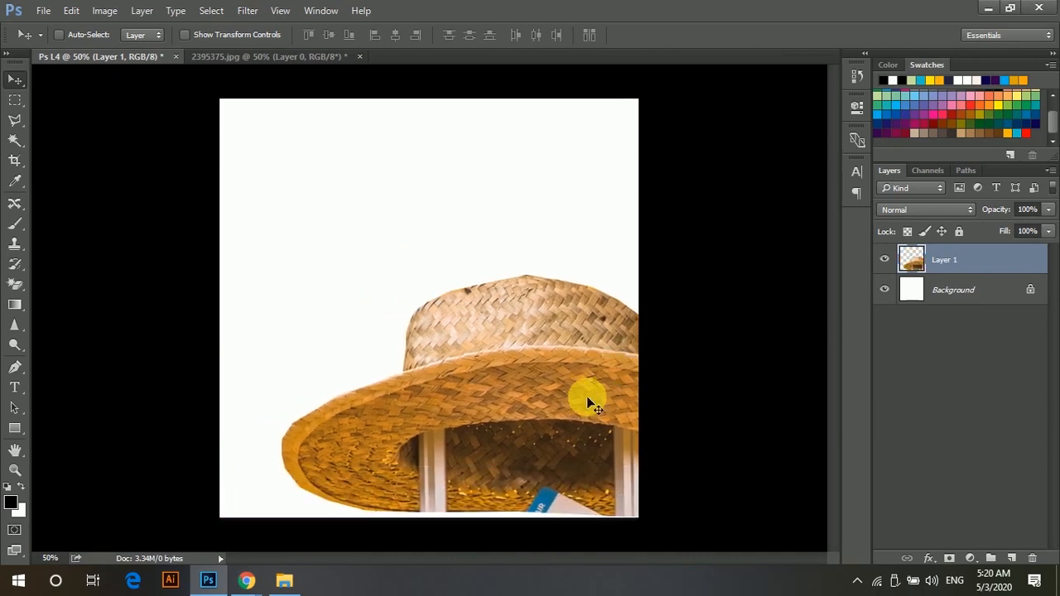
# Delete the hat layer from Ps L4 and activate the Polygonal Lasso tool
pyautogui.press('Delete')
pyautogui.click(14, 121)
pyautogui.rightClick(15, 123)
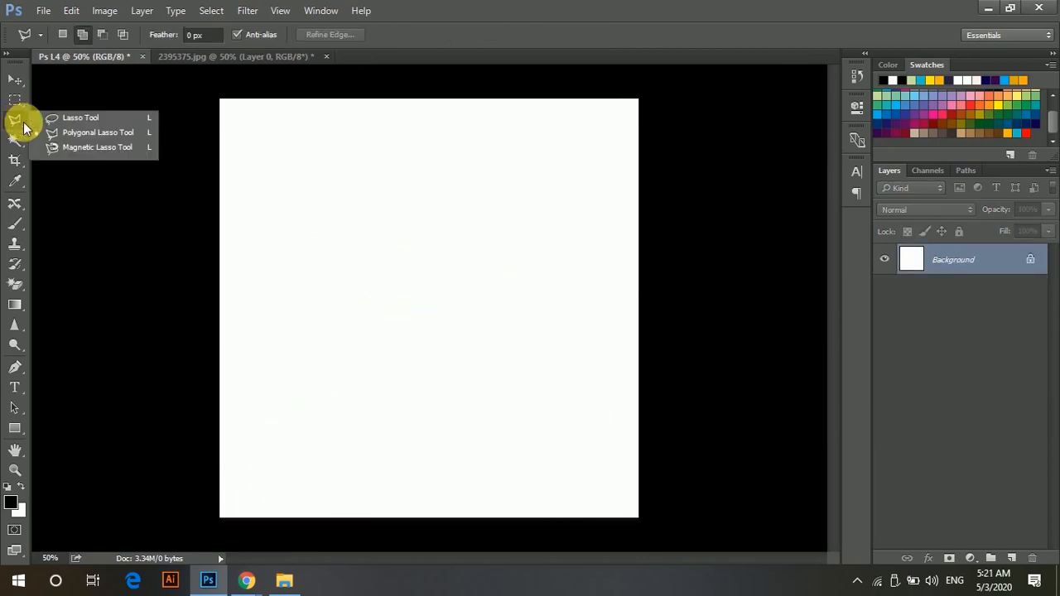
pyautogui.click(81, 134)
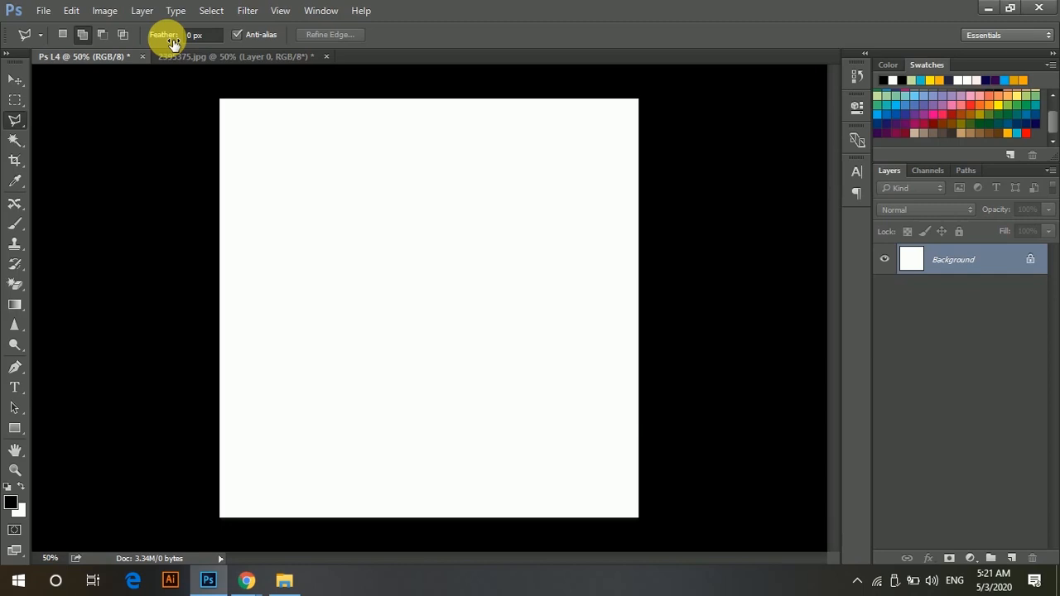
# Open the sea photo OGMMBE0 and the field photo 1555 from the Ps Lect 4 folder
pyautogui.click(44, 13)
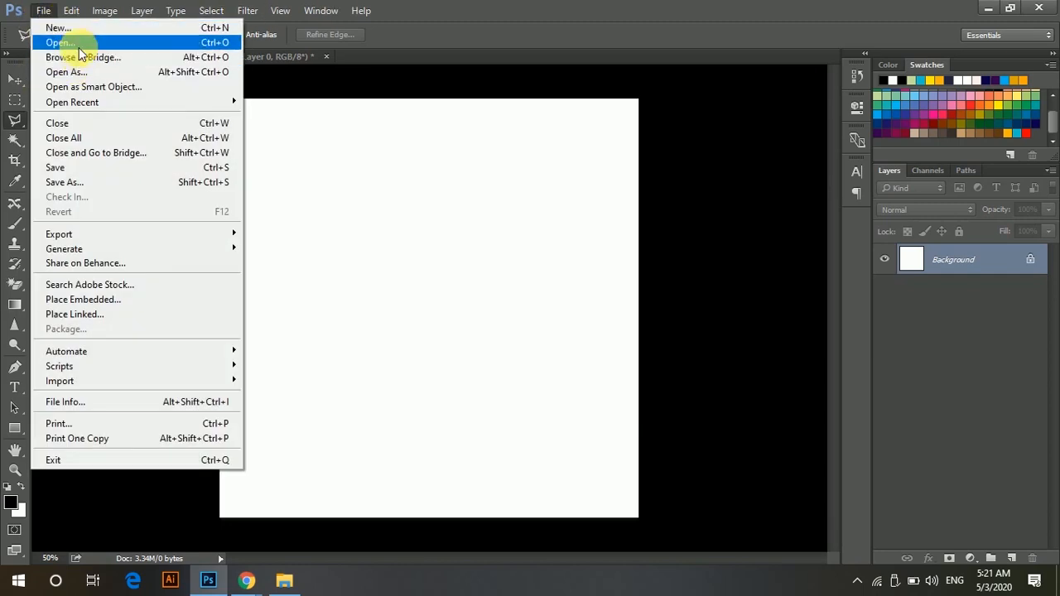
pyautogui.click(79, 43)
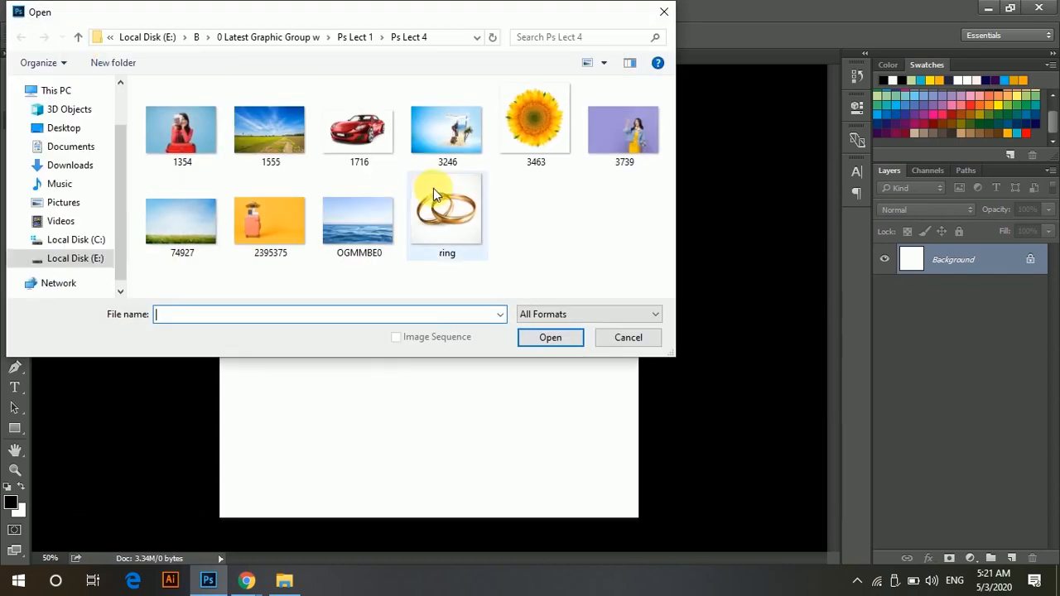
pyautogui.click(370, 231)
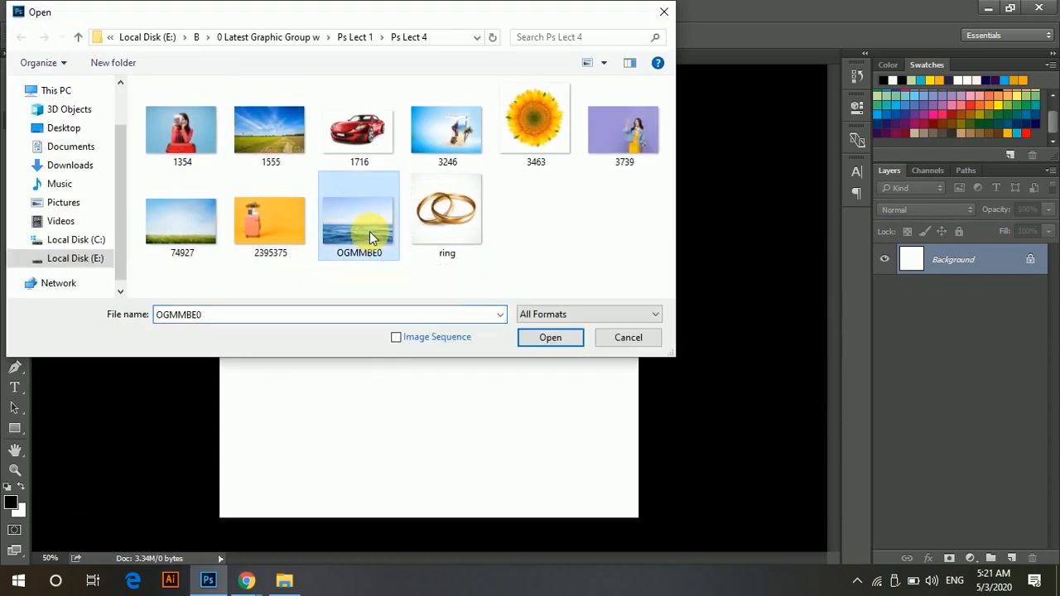
pyautogui.click(530, 339)
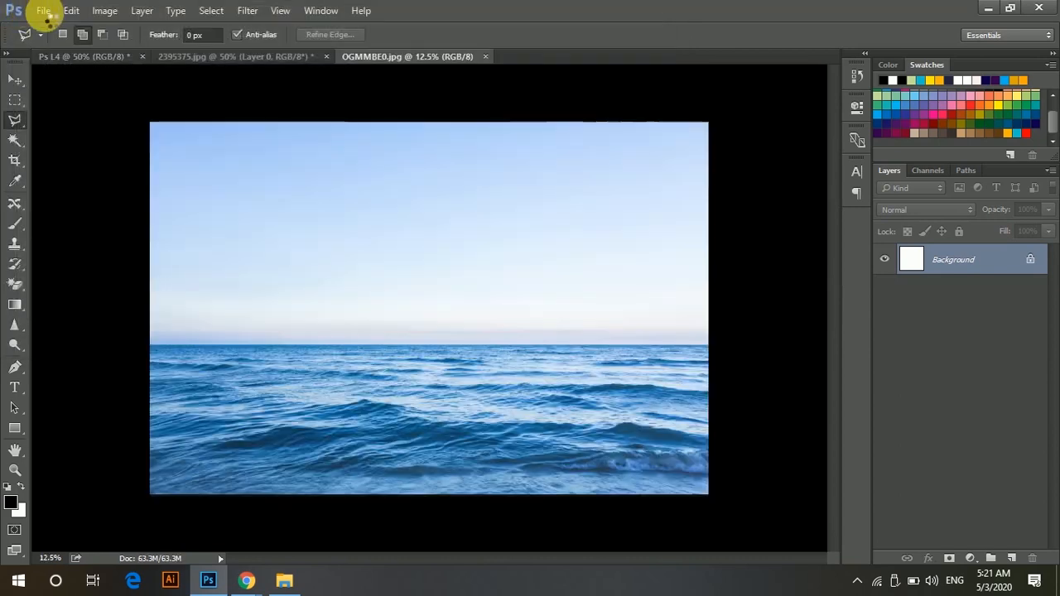
pyautogui.click(44, 10)
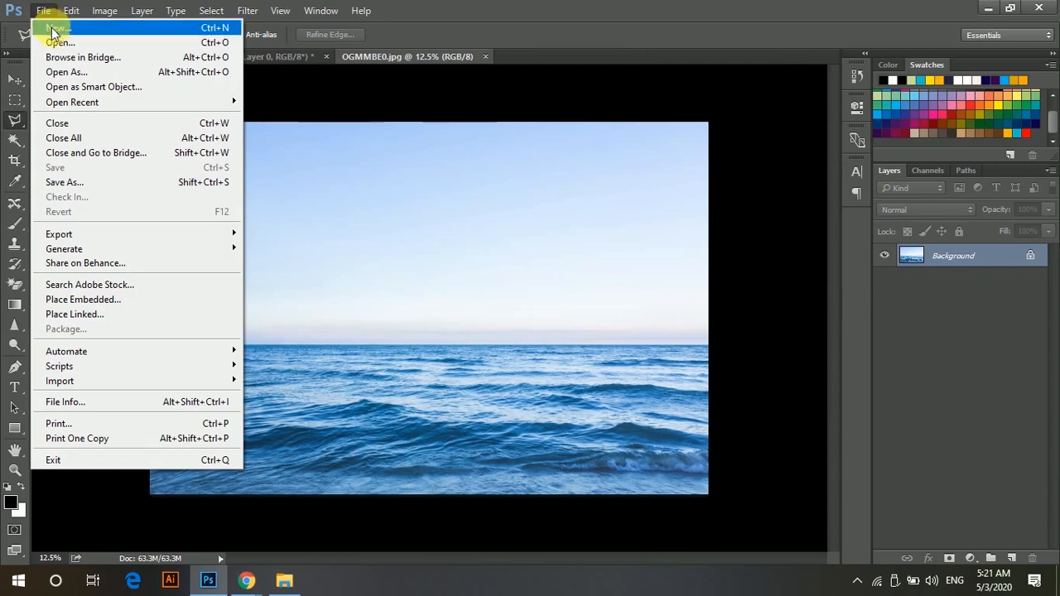
pyautogui.click(66, 42)
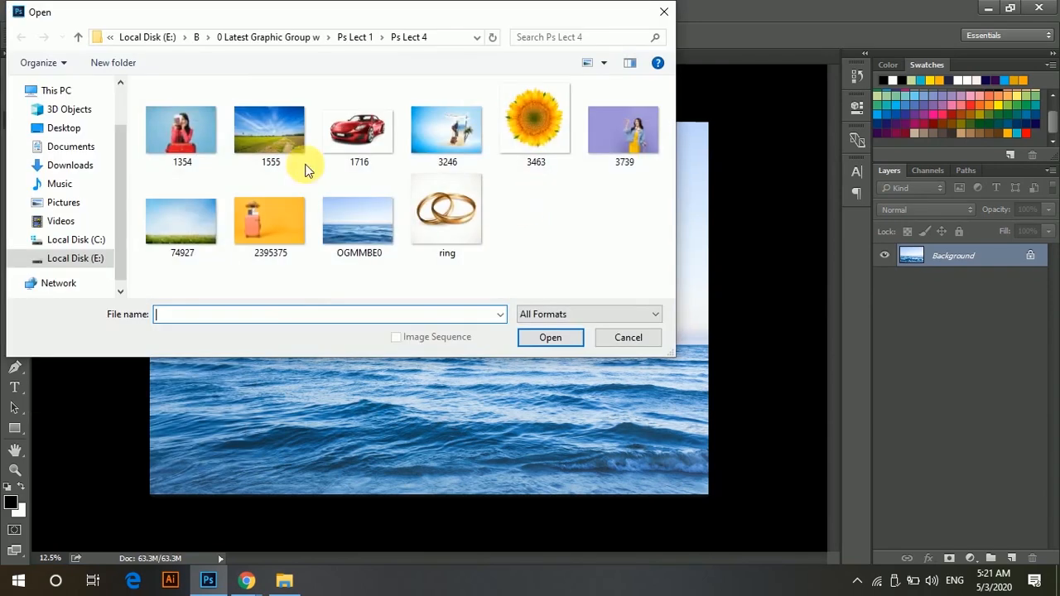
pyautogui.click(249, 119)
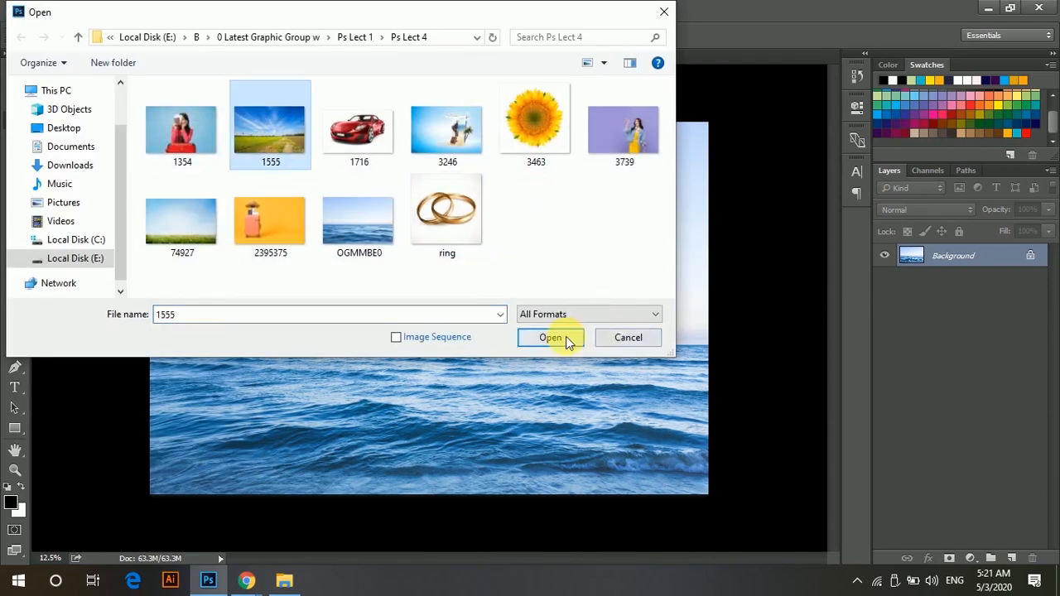
pyautogui.click(568, 339)
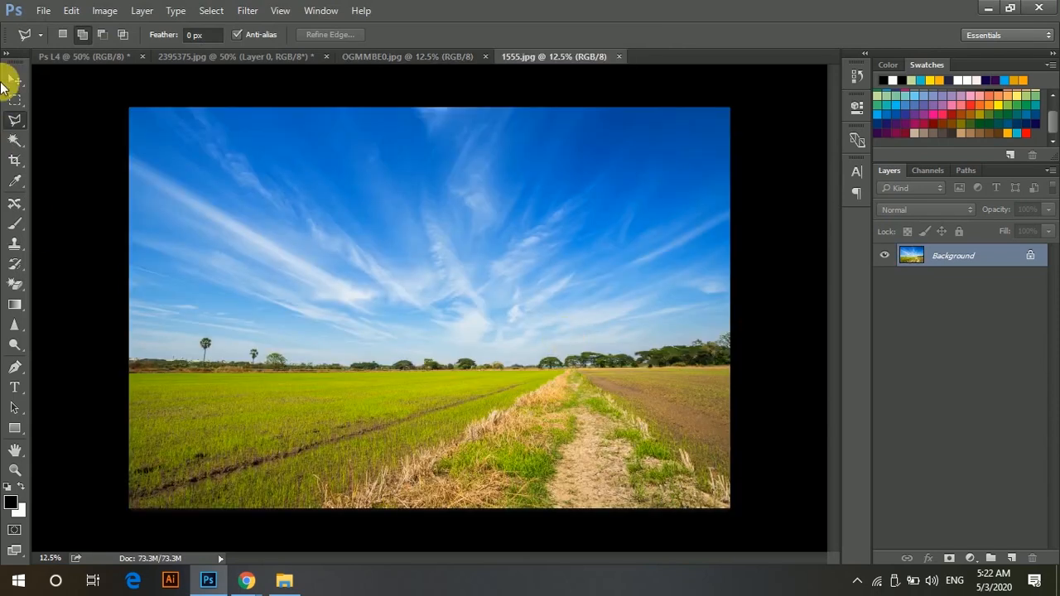
# Unlock the background layer of 1555.jpg and compare the photo with the sea scene in OGMMBE0.jpg
pyautogui.click(15, 79)
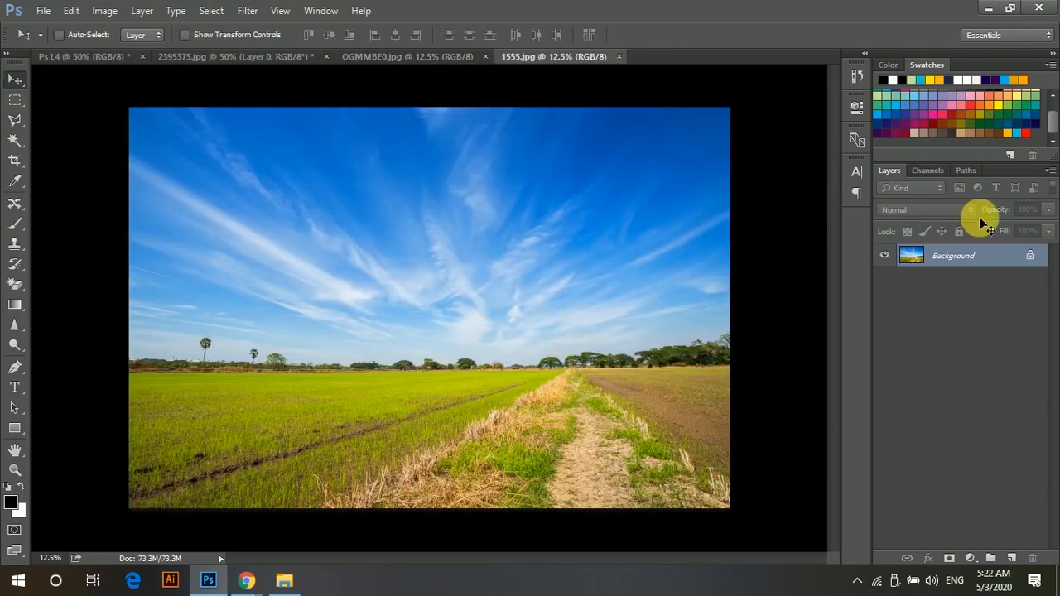
pyautogui.click(1032, 257)
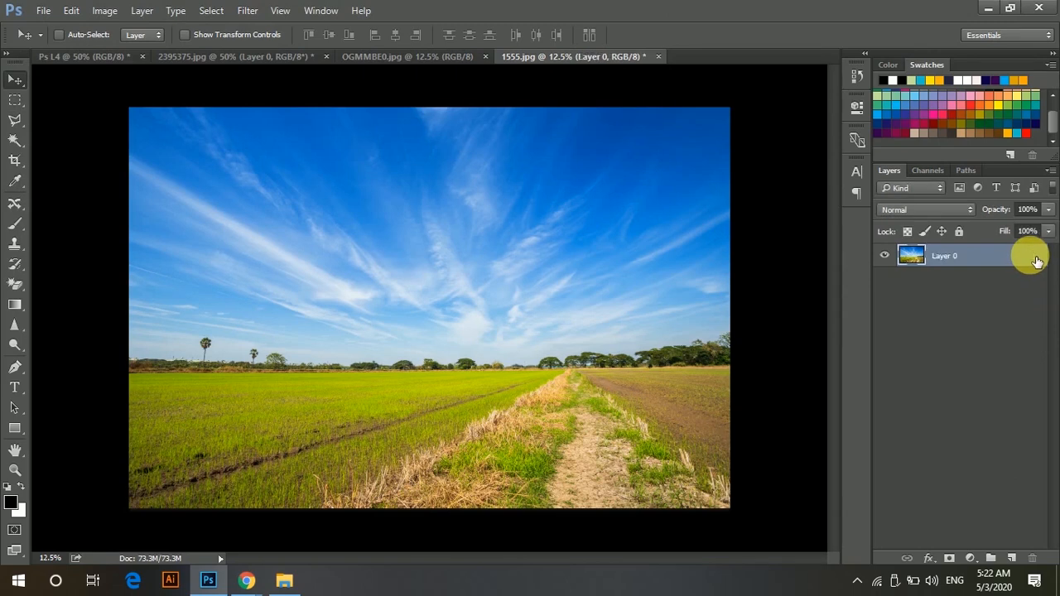
pyautogui.click(405, 56)
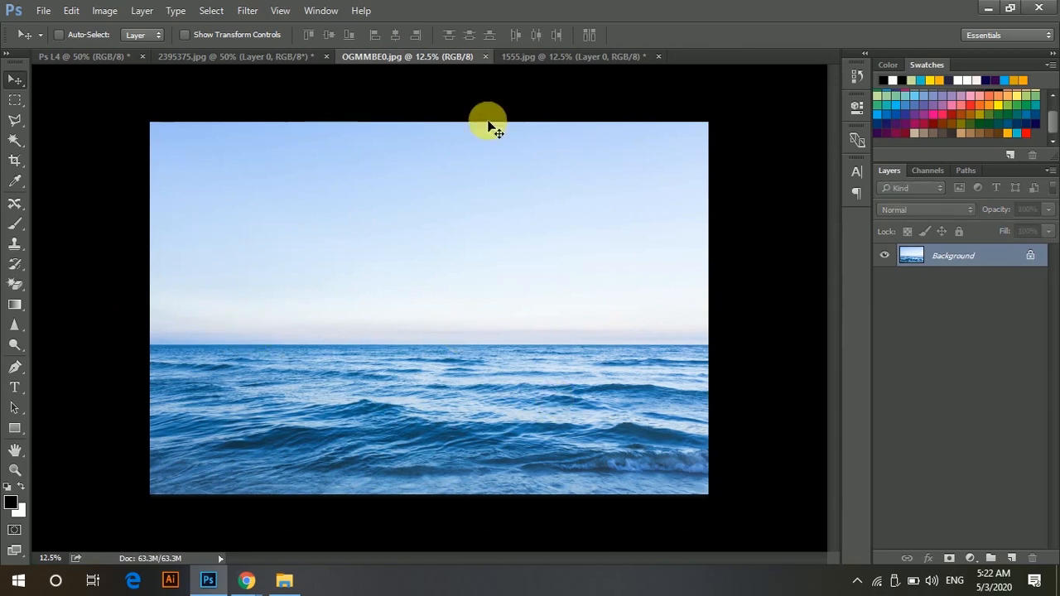
pyautogui.click(539, 55)
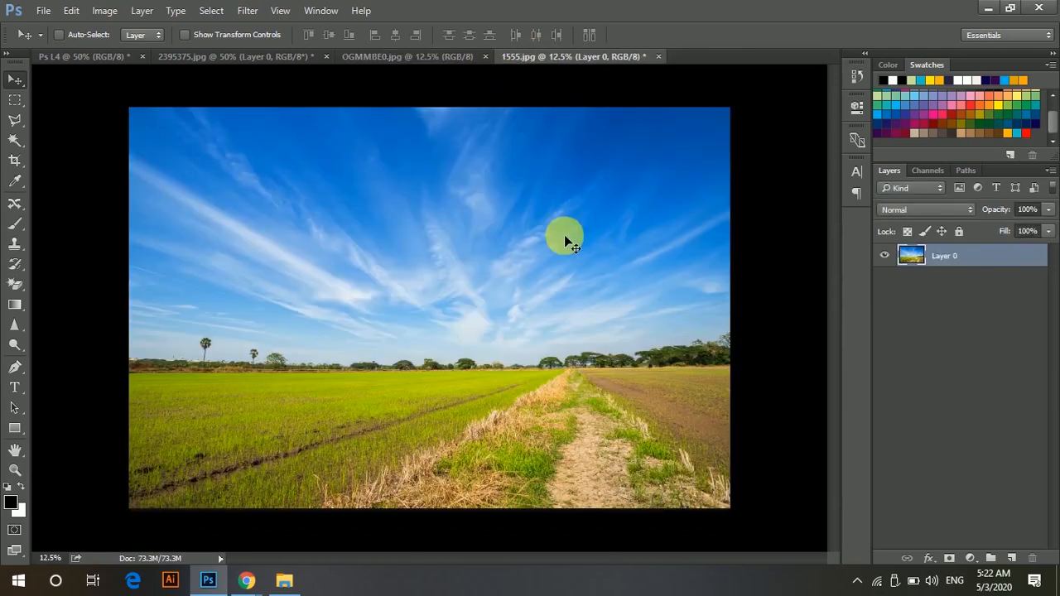
pyautogui.click(412, 55)
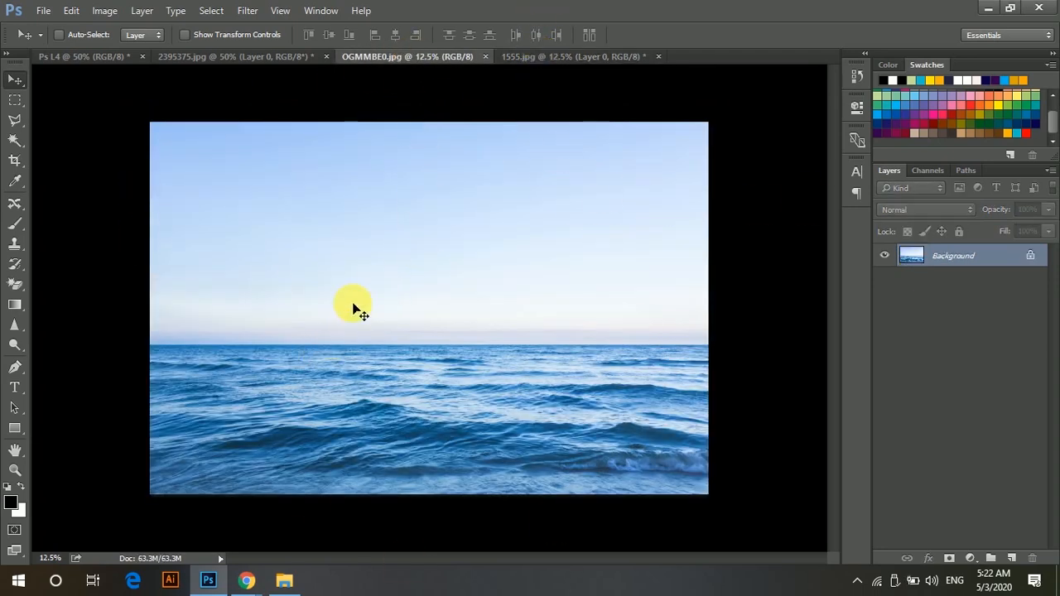
pyautogui.click(547, 59)
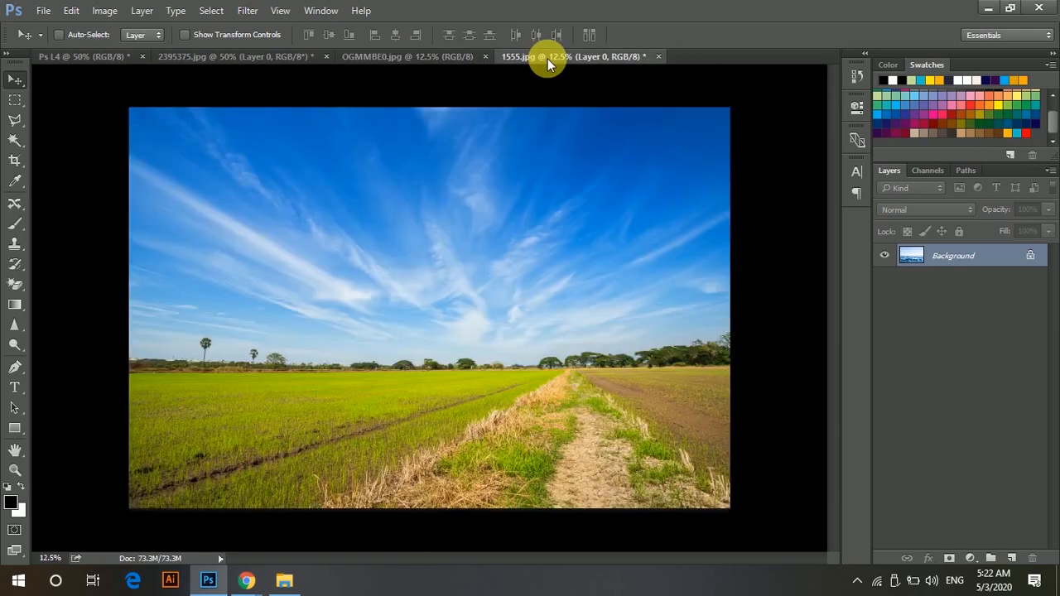
# Select the sky of 1555.jpg down to the tree line with an unfeathered rectangular marquee and move it into OGMMBE0.jpg
pyautogui.click(15, 100)
pyautogui.rightClick(18, 105)
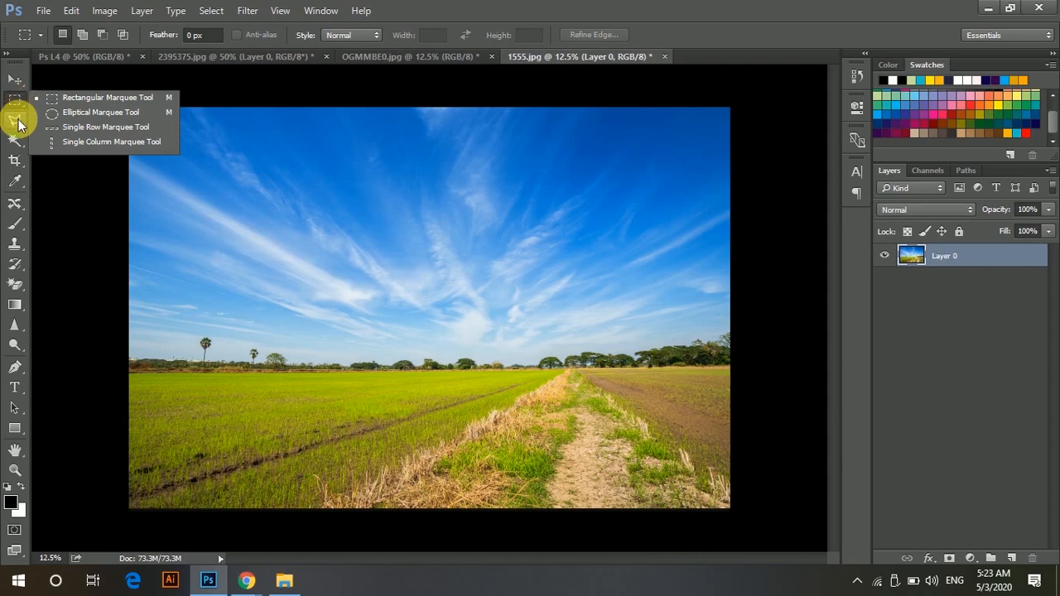
pyautogui.click(18, 124)
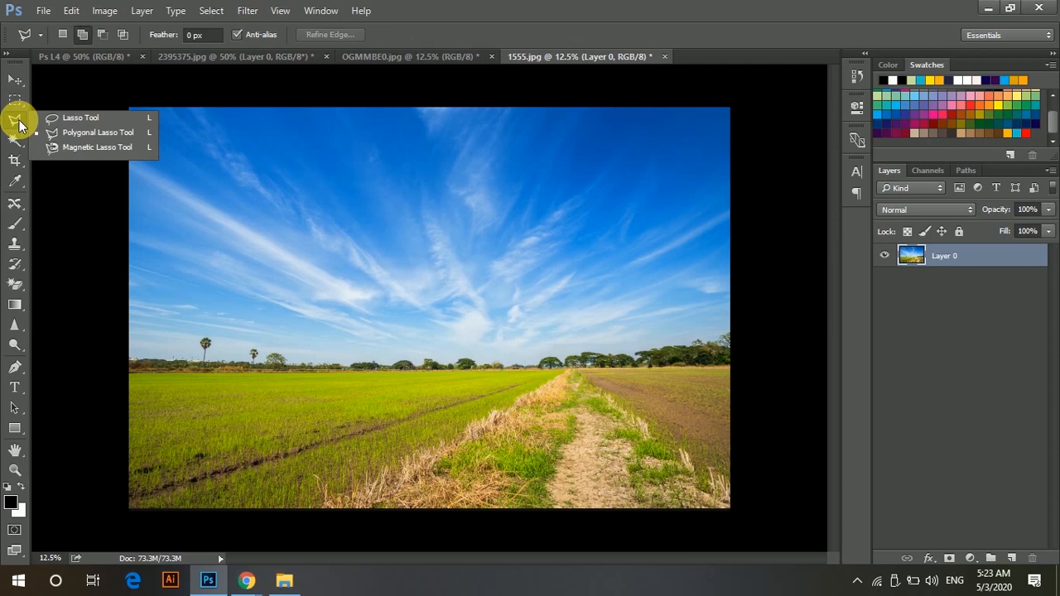
pyautogui.click(19, 126)
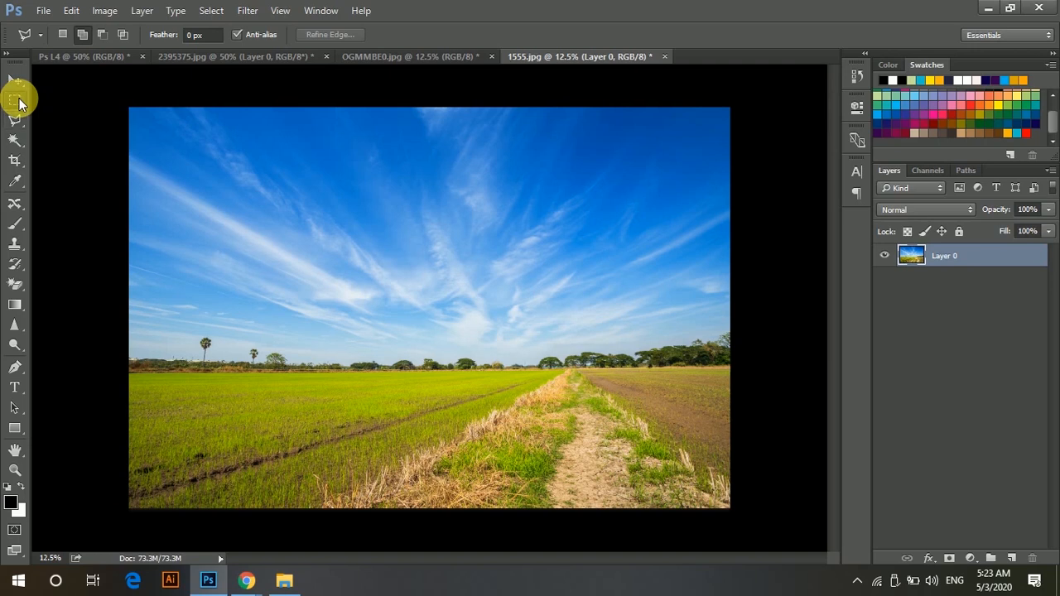
pyautogui.click(19, 102)
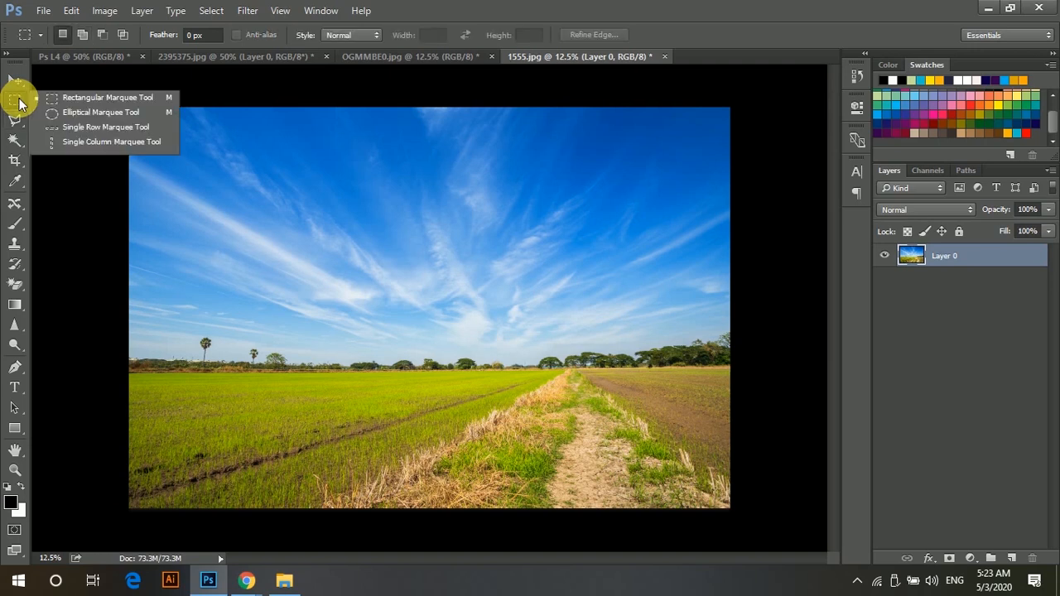
pyautogui.click(19, 100)
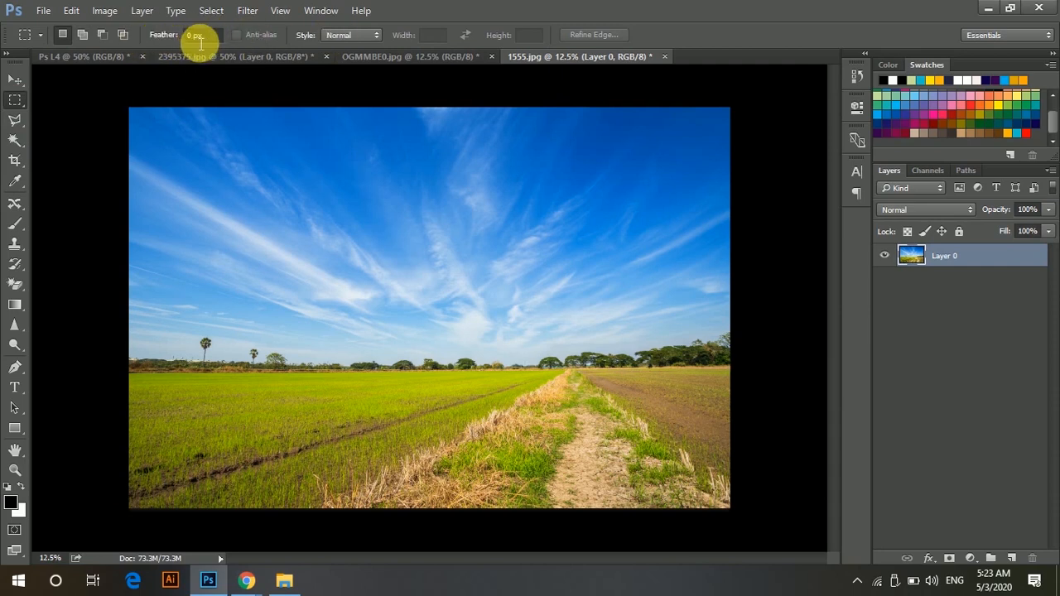
pyautogui.moveTo(128, 101); pyautogui.dragTo(784, 367)
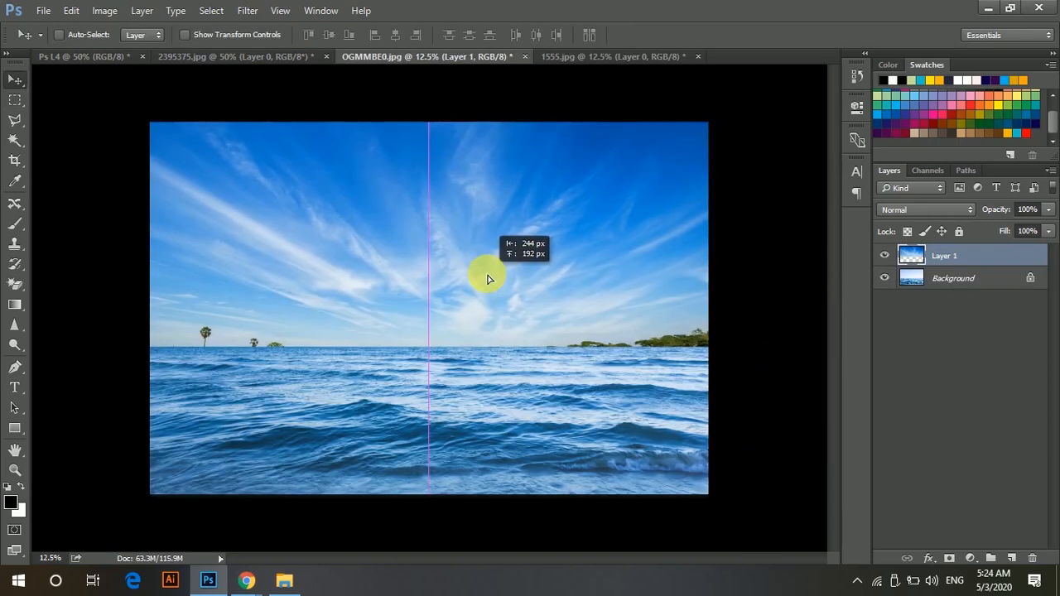
# Try the moved sky against the sea horizon, then shift it upward and inspect its hard lower edge
pyautogui.moveTo(486, 276); pyautogui.dragTo(487, 283)
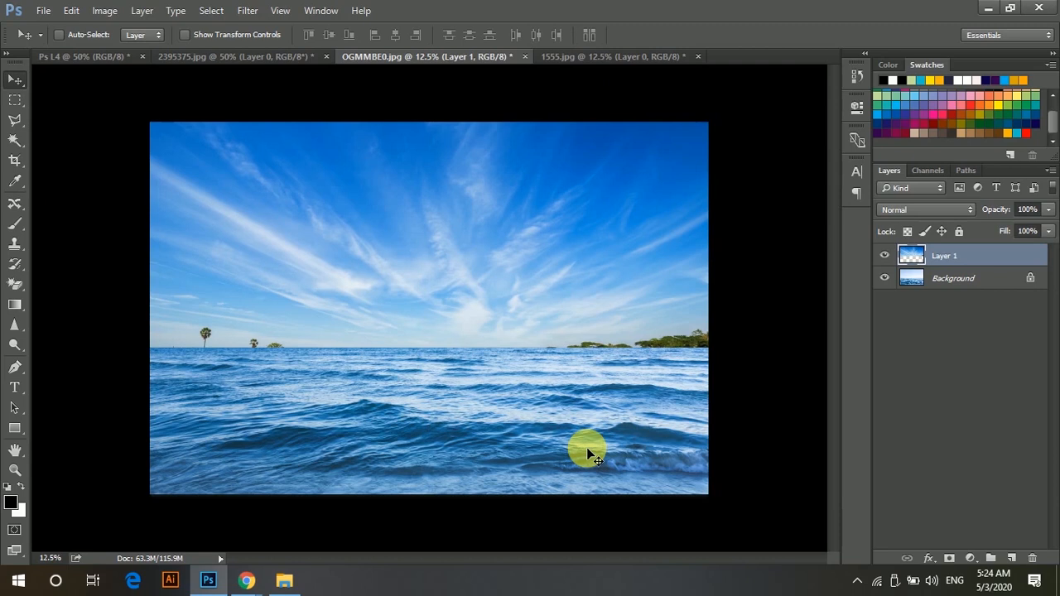
pyautogui.scroll(3, 586, 450)
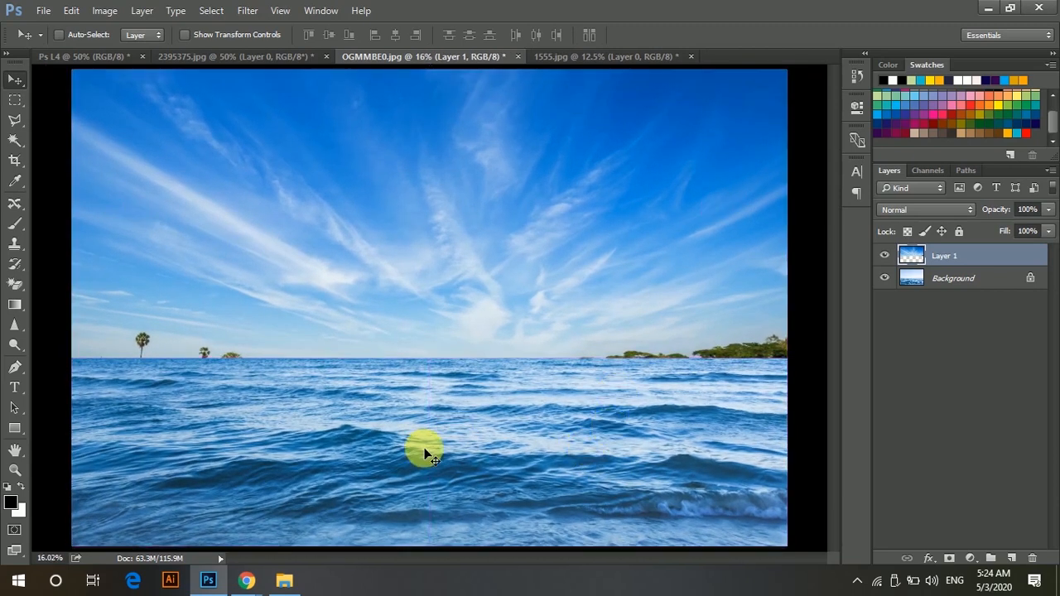
pyautogui.moveTo(617, 323)
pyautogui.mouseDown()
pyautogui.moveTo(635, 352)
pyautogui.moveTo(637, 310)
pyautogui.moveTo(628, 339)
pyautogui.mouseUp()
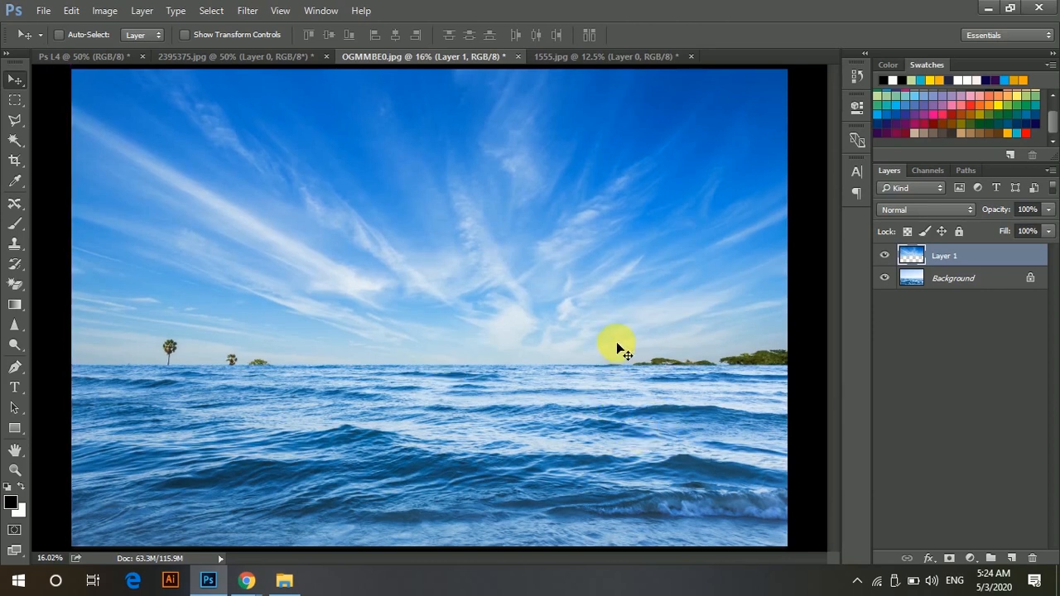
pyautogui.moveTo(617, 346); pyautogui.dragTo(574, 210)
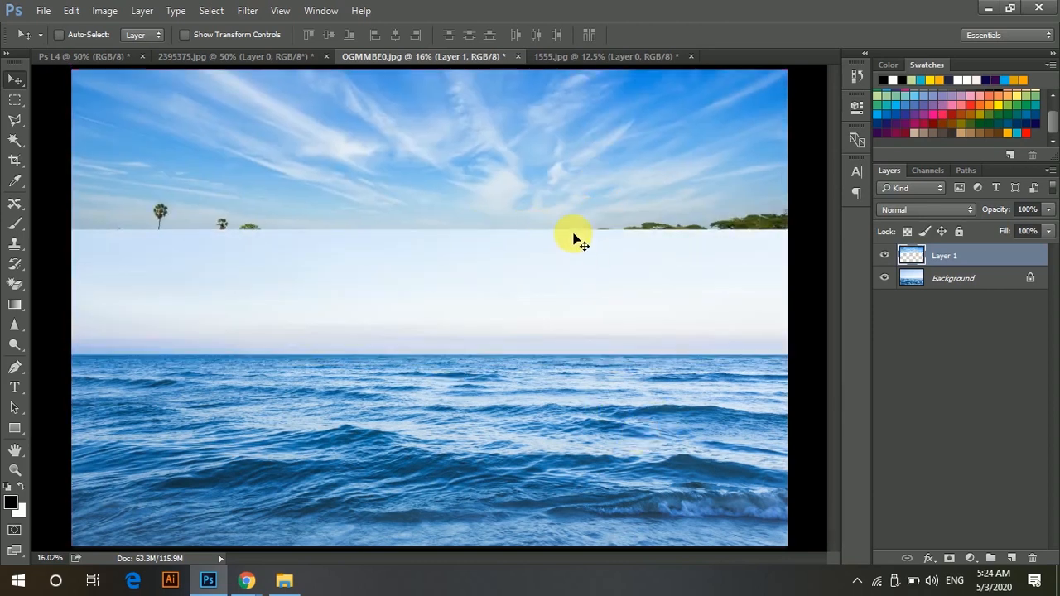
pyautogui.hotkey('ctrl', '+')
pyautogui.hotkey('ctrl', '+')
pyautogui.hotkey('ctrl', '+')
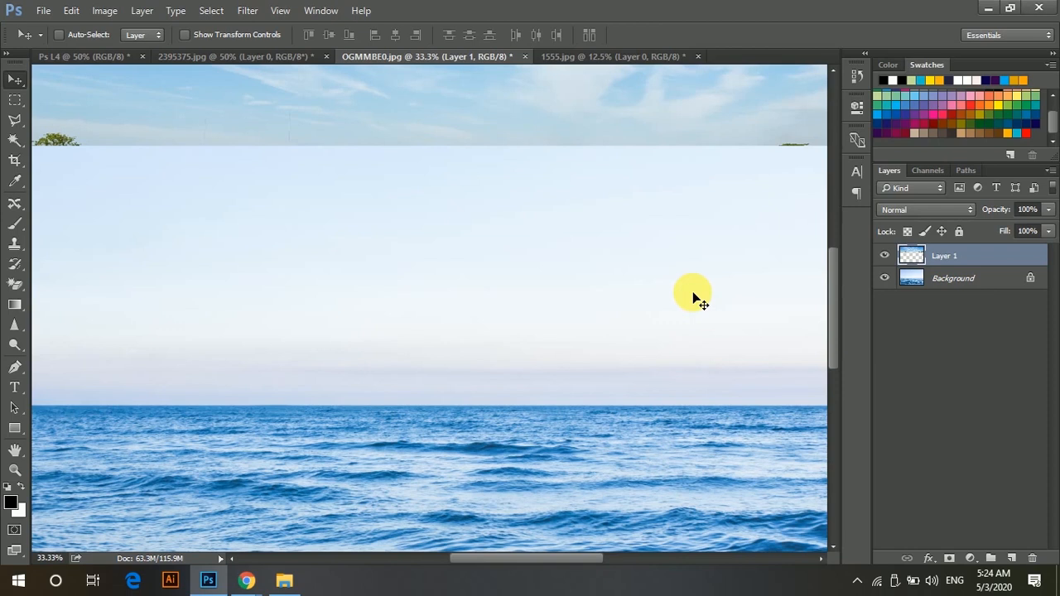
# Delete the added sky layer from OGMMBE0.jpg and clear the sky selection in 1555.jpg
pyautogui.hotkey('ctrl', 'e')
pyautogui.hotkey('ctrl', '0')
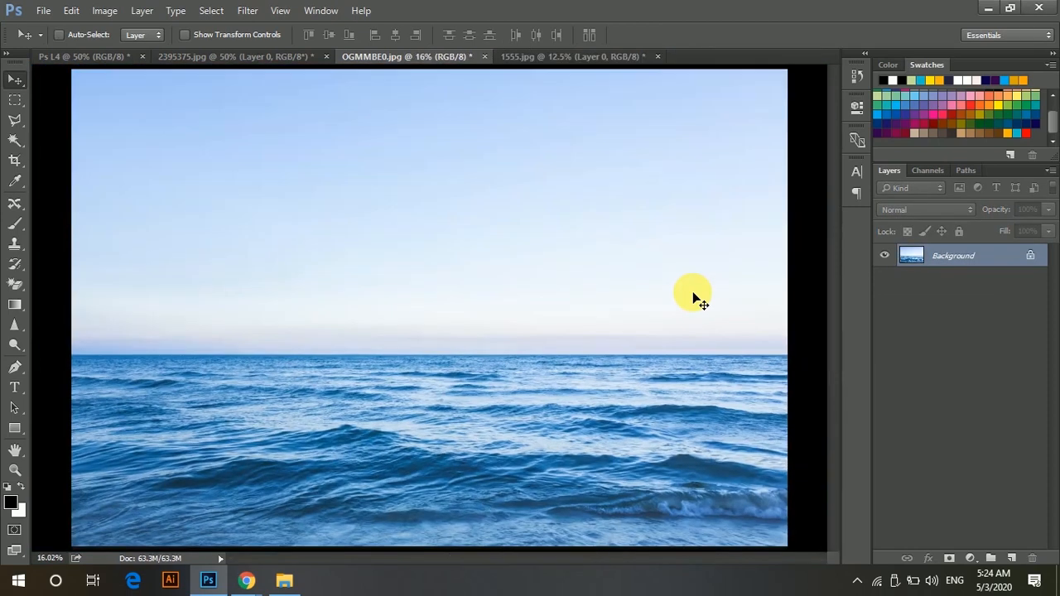
pyautogui.click(575, 56)
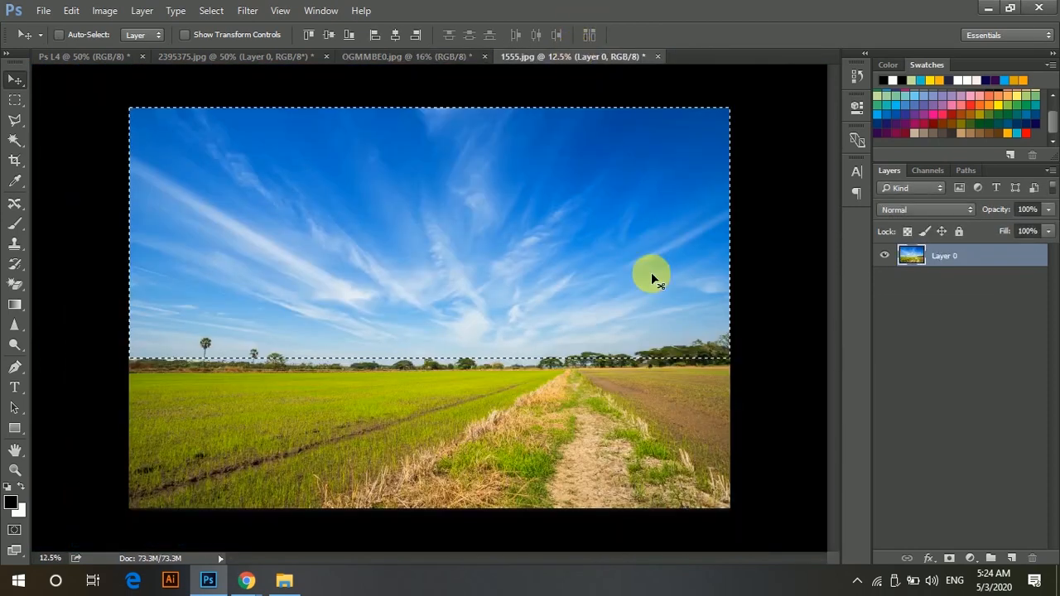
pyautogui.hotkey('ctrl', 'c')
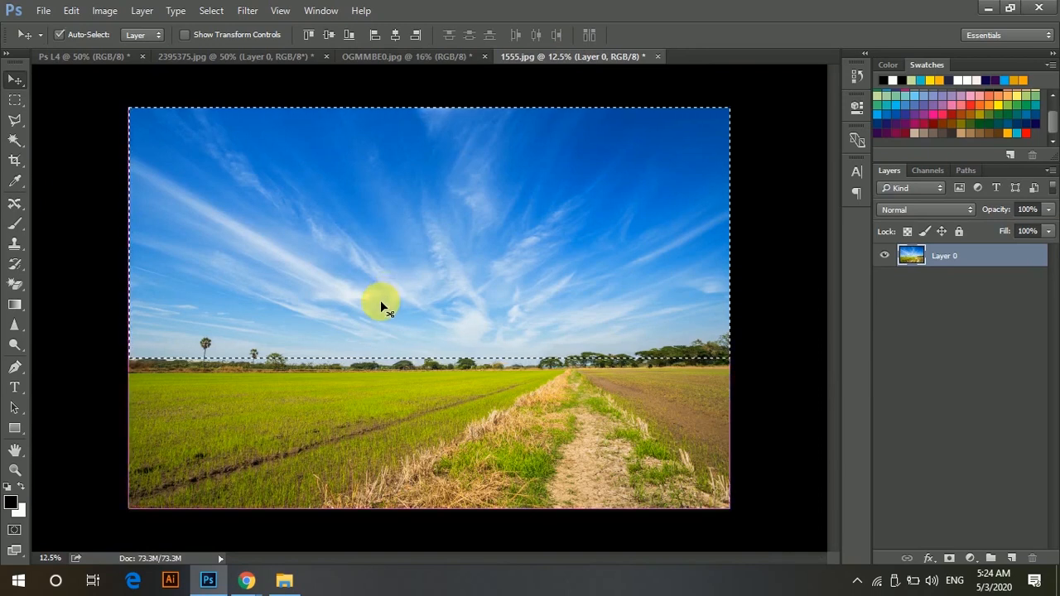
pyautogui.hotkey('ctrl', 'd')
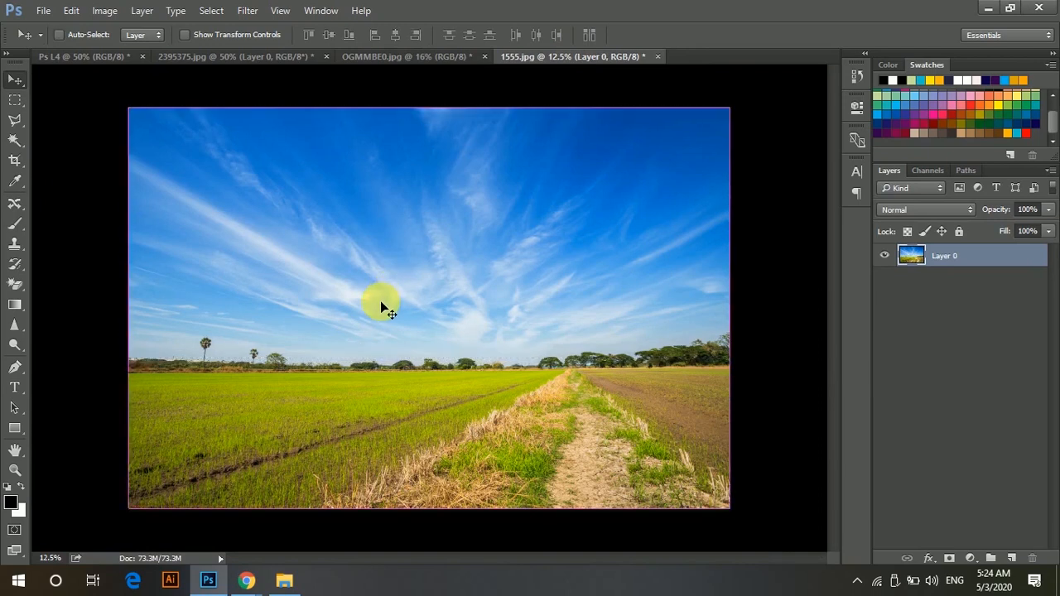
# Select the sky of 1555.jpg above the trees using a rectangular marquee with a 3 px feather
pyautogui.click(15, 100)
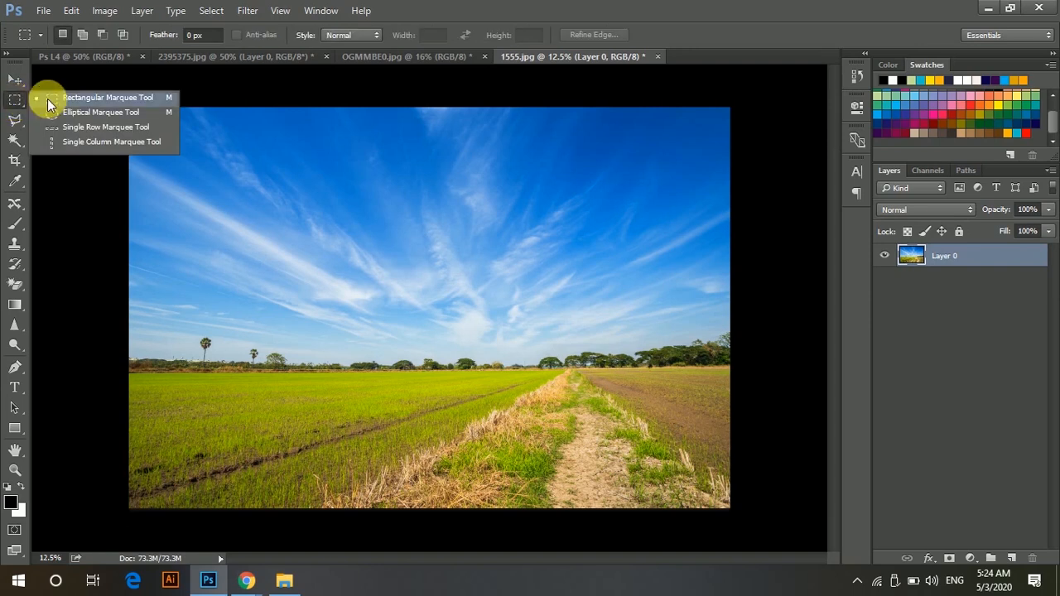
pyautogui.click(97, 99)
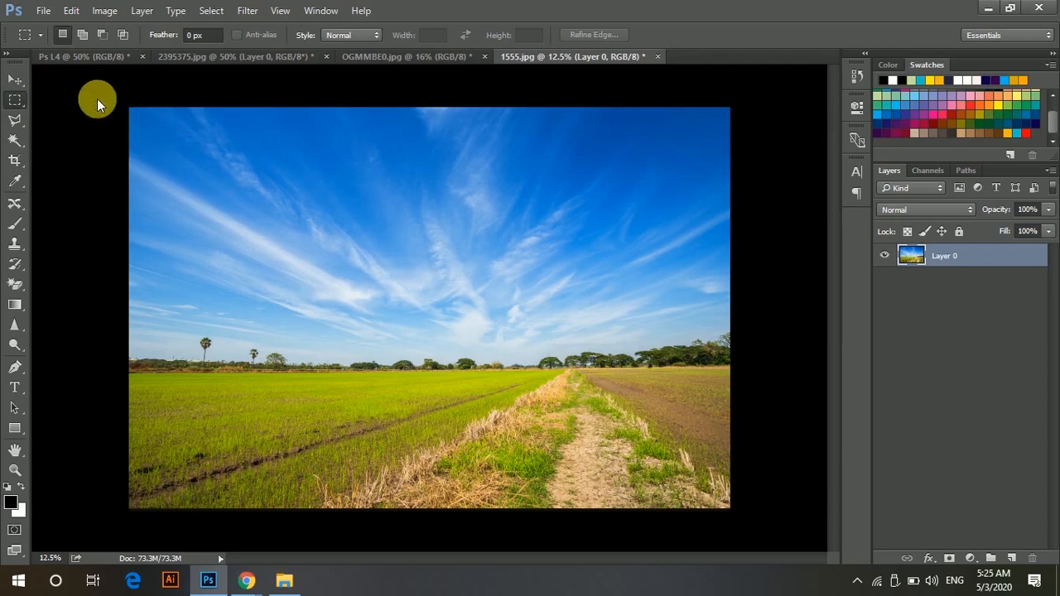
pyautogui.click(193, 38)
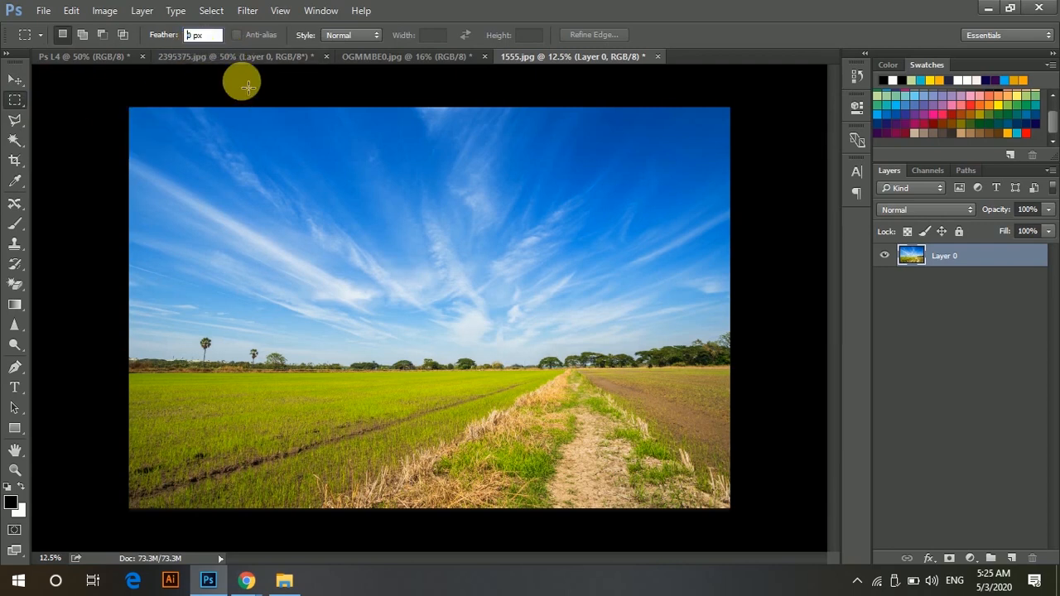
pyautogui.write('3')
pyautogui.moveTo(130, 109); pyautogui.dragTo(785, 340)
# Move the feathered sky selection into OGMMBE0.jpg and align its lower edge with the sea horizon
pyautogui.click(15, 79)
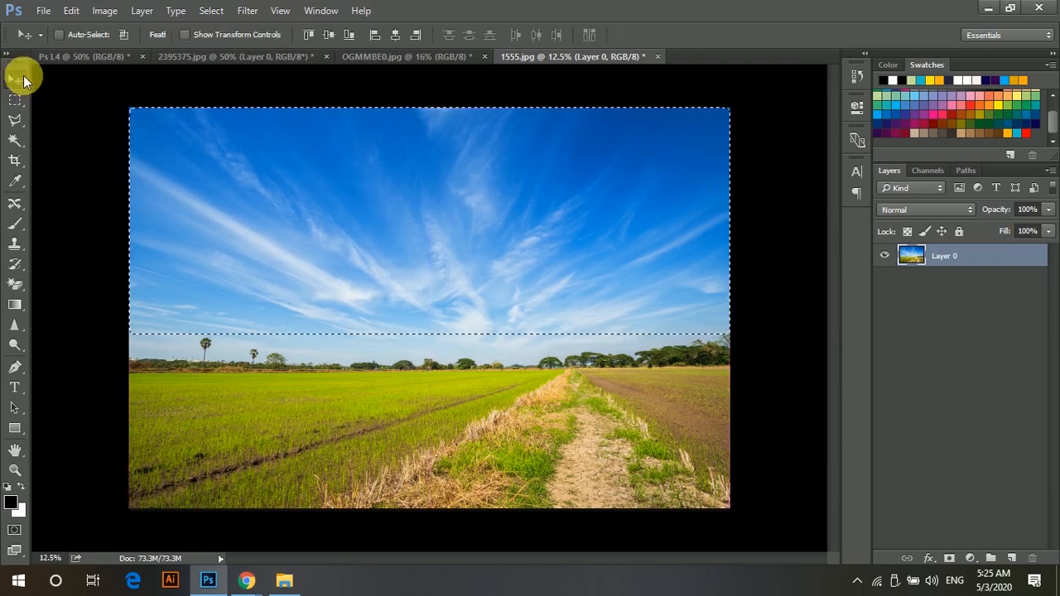
pyautogui.moveTo(411, 246); pyautogui.dragTo(792, 340)
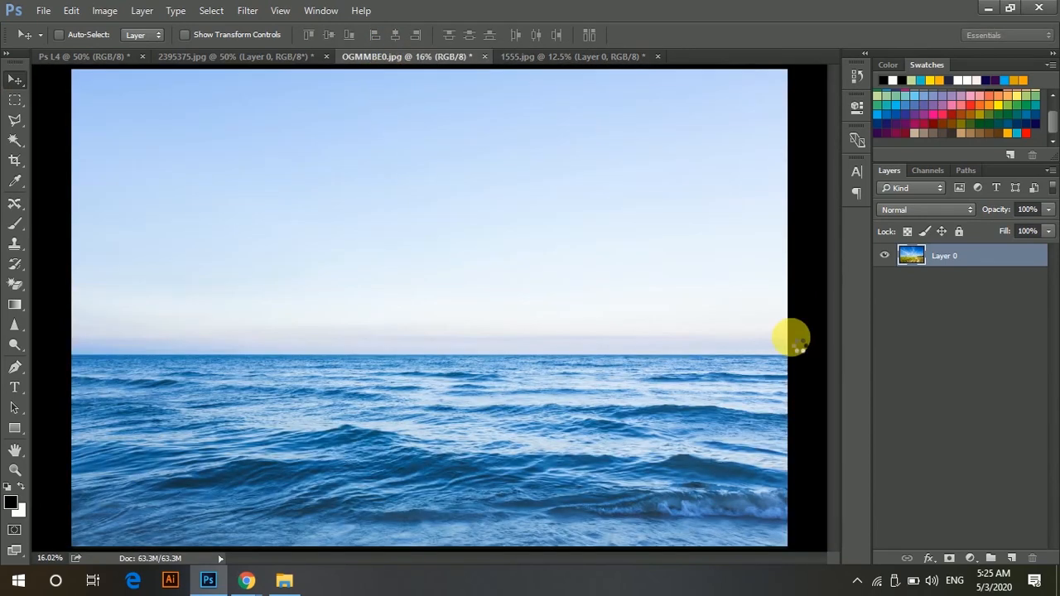
pyautogui.moveTo(469, 279); pyautogui.dragTo(432, 295)
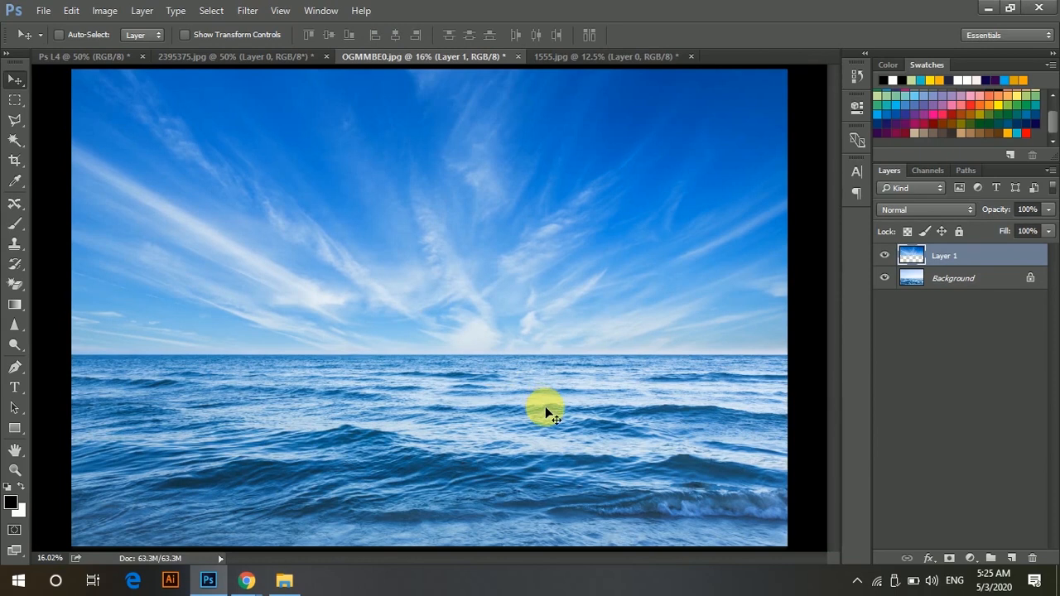
# Switch to the Magnetic Lasso tool
pyautogui.hotkey('ctrl', '-')
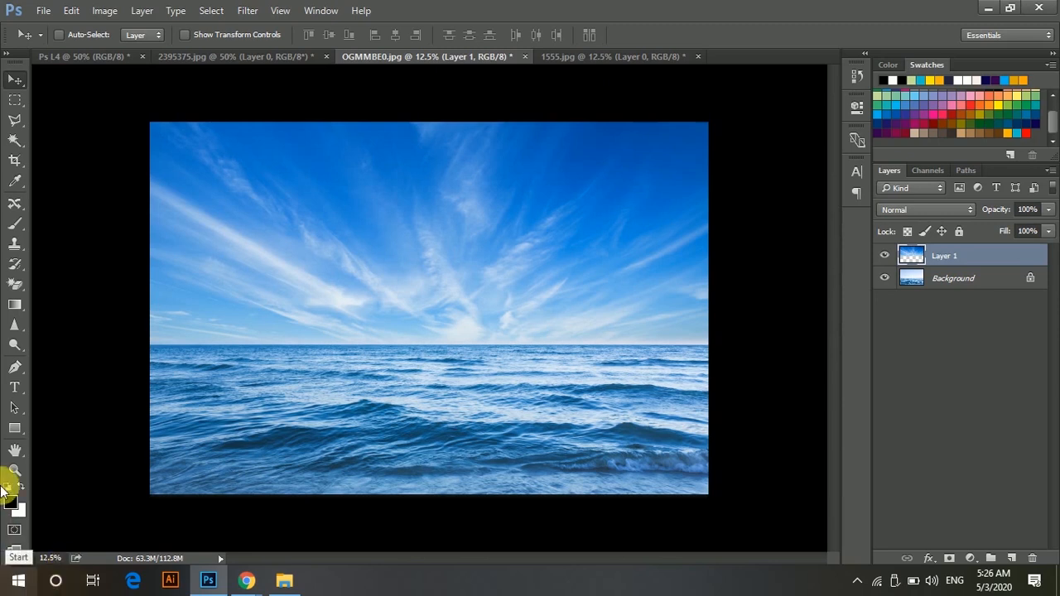
pyautogui.click(16, 122)
pyautogui.click(21, 124)
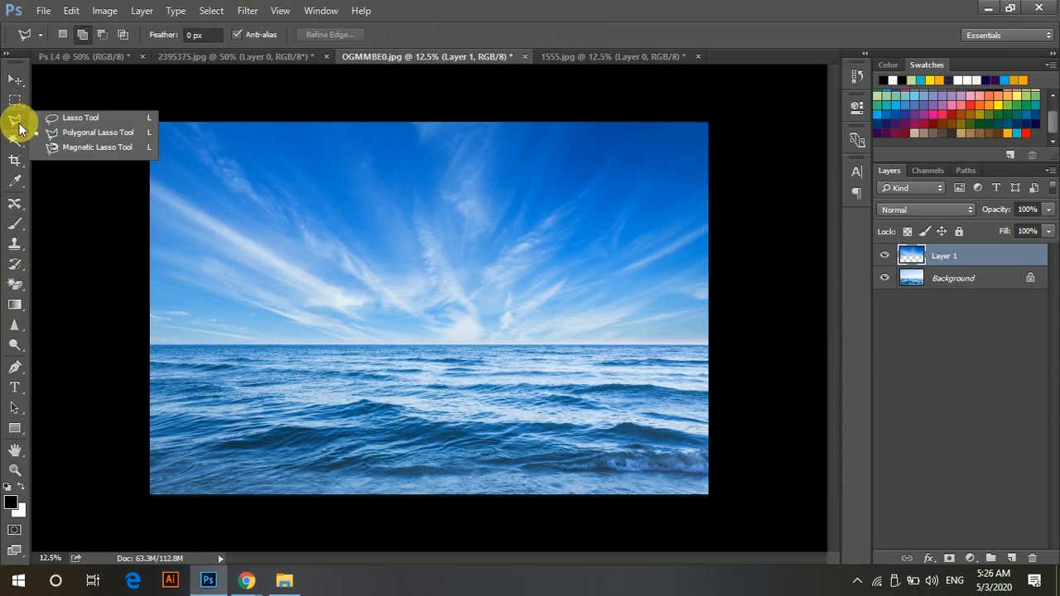
pyautogui.click(89, 147)
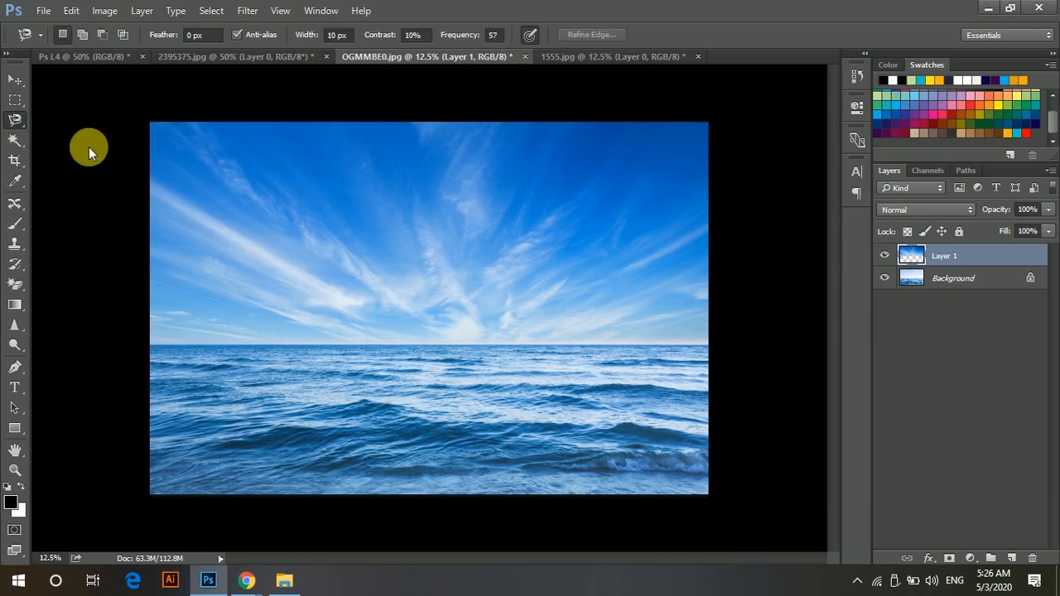
# Close OGMMBE0.jpg and the other photo documents without saving, and open image 3246 from the Ps Lect 4 folder in Photoshop
pyautogui.click(528, 55)
pyautogui.click(509, 220)
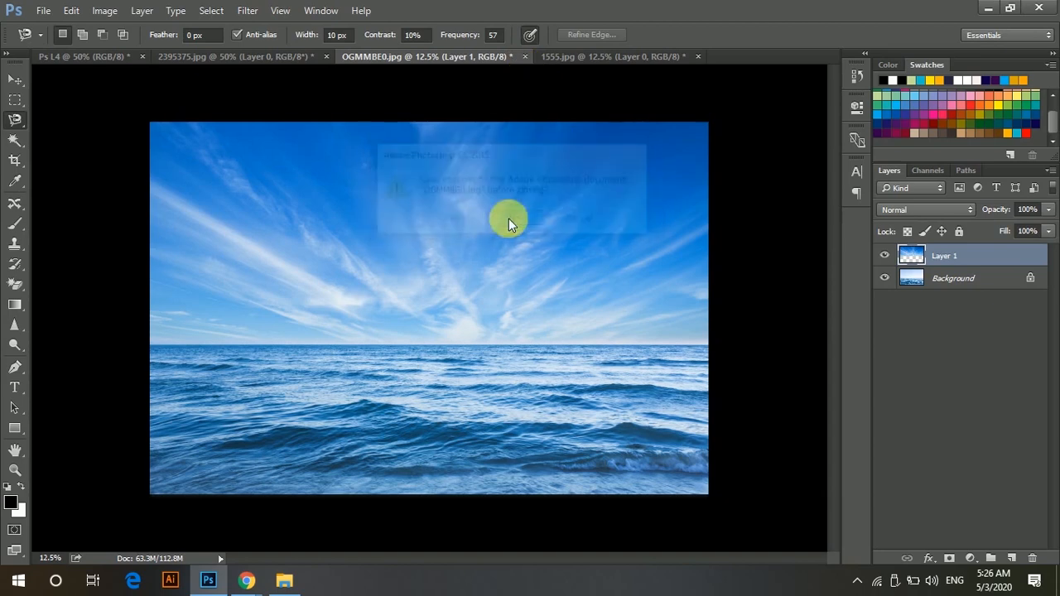
pyautogui.click(499, 55)
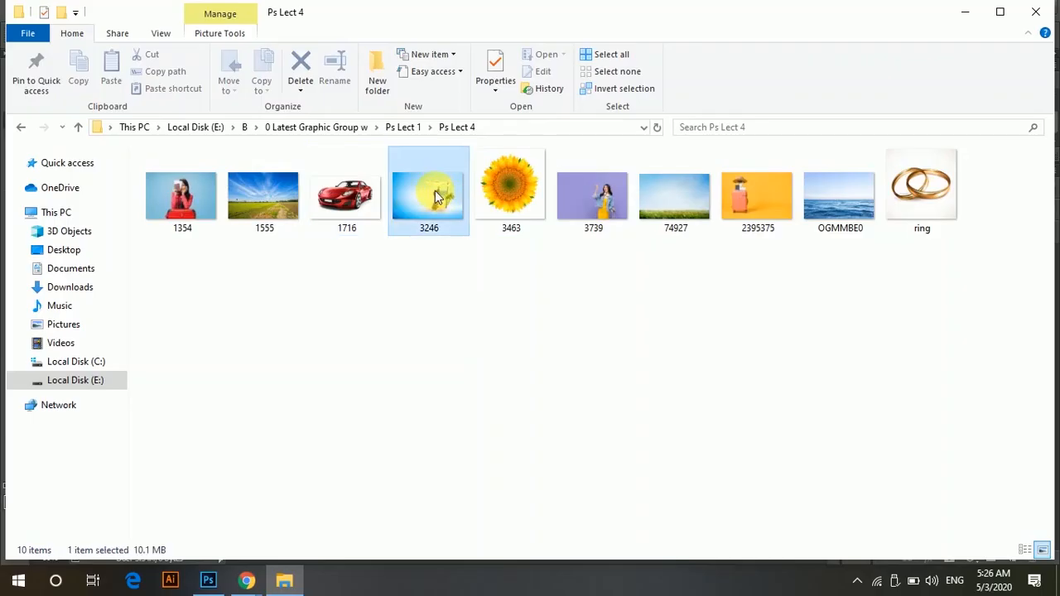
pyautogui.rightClick(438, 196)
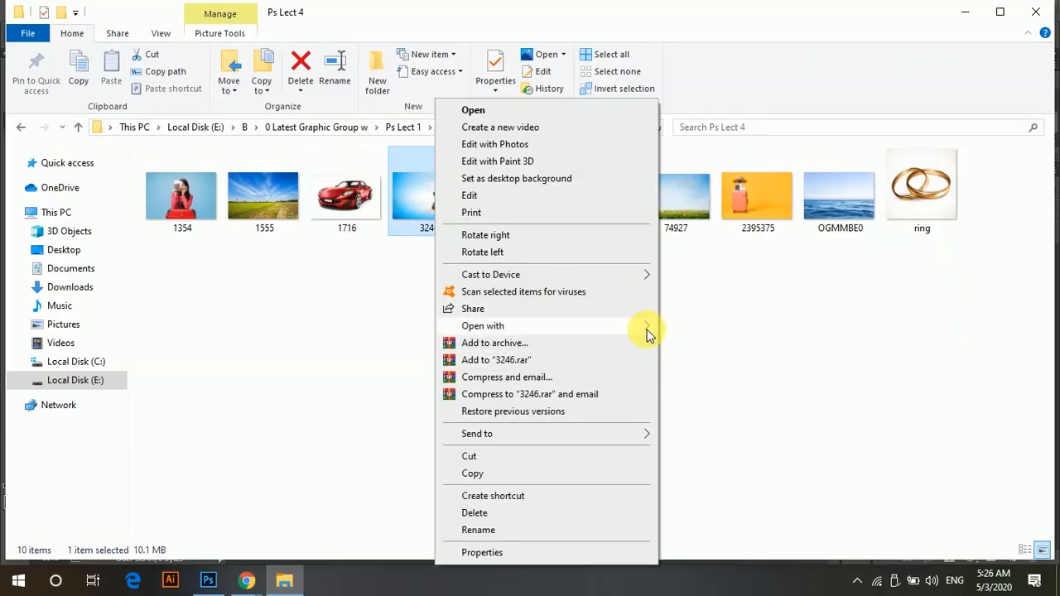
pyautogui.moveTo(635, 332)
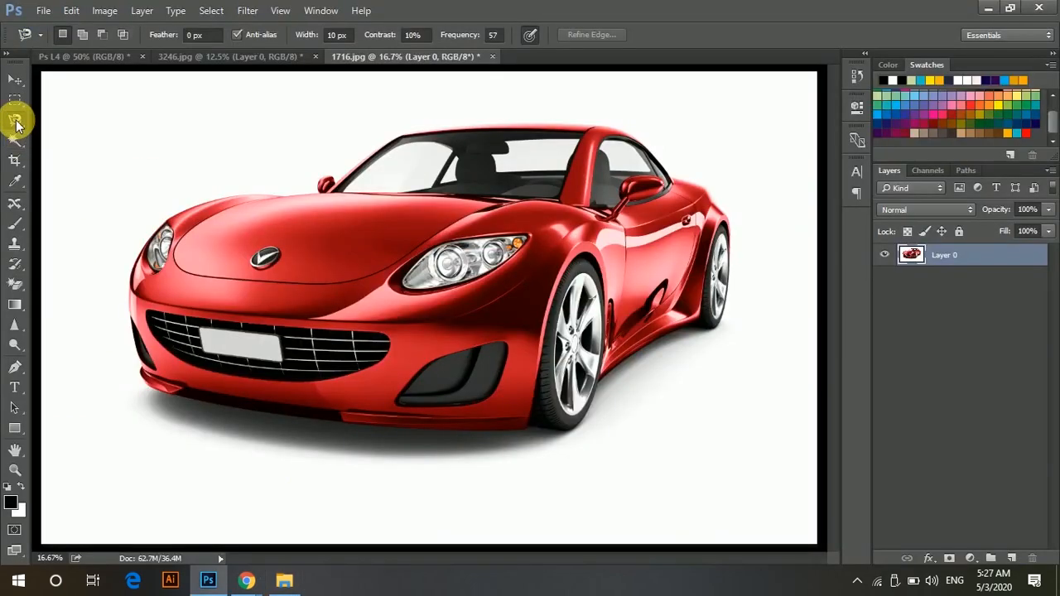
pyautogui.click(400, 134)
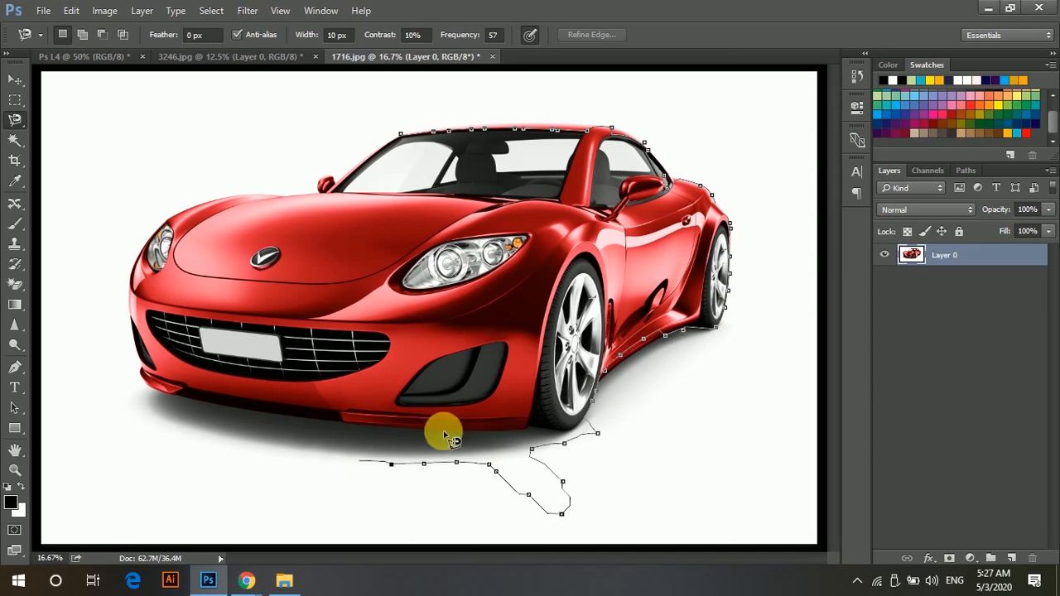
pyautogui.doubleClick(387, 471)
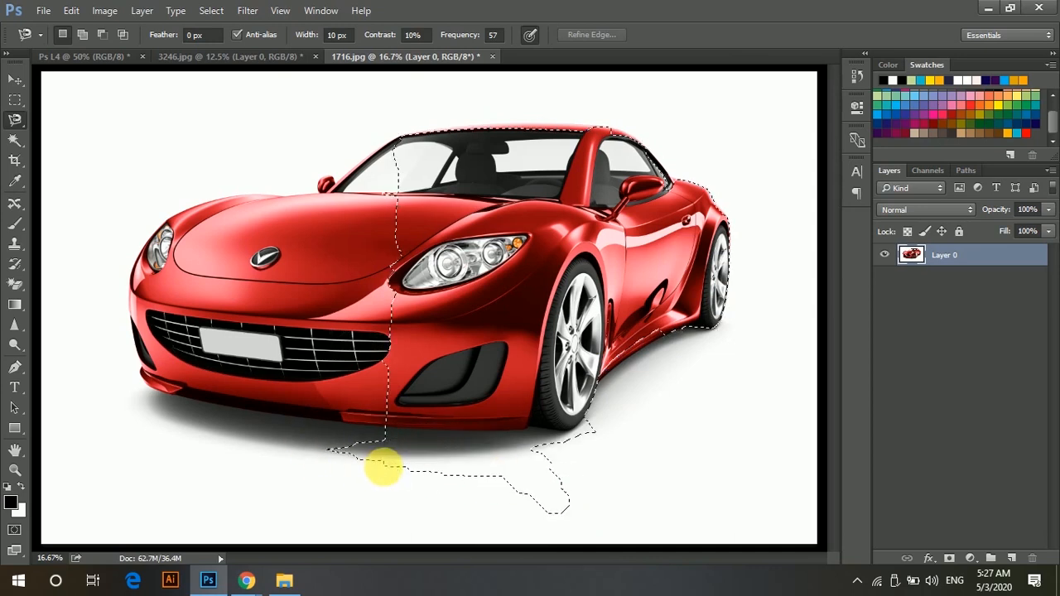
pyautogui.hotkey('ctrl', 'd')
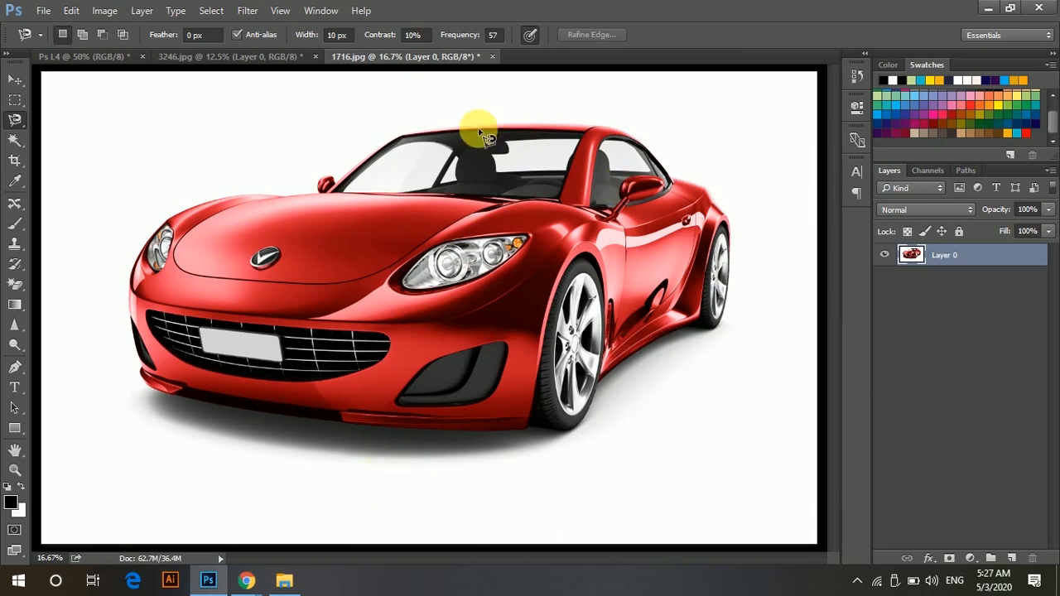
# Trace the whole outline of the red car in 1716.jpg with the Magnetic Lasso and close it into a selection
pyautogui.hotkey('ctrl', '+')
pyautogui.moveTo(686, 87); pyautogui.dragTo(550, 141)
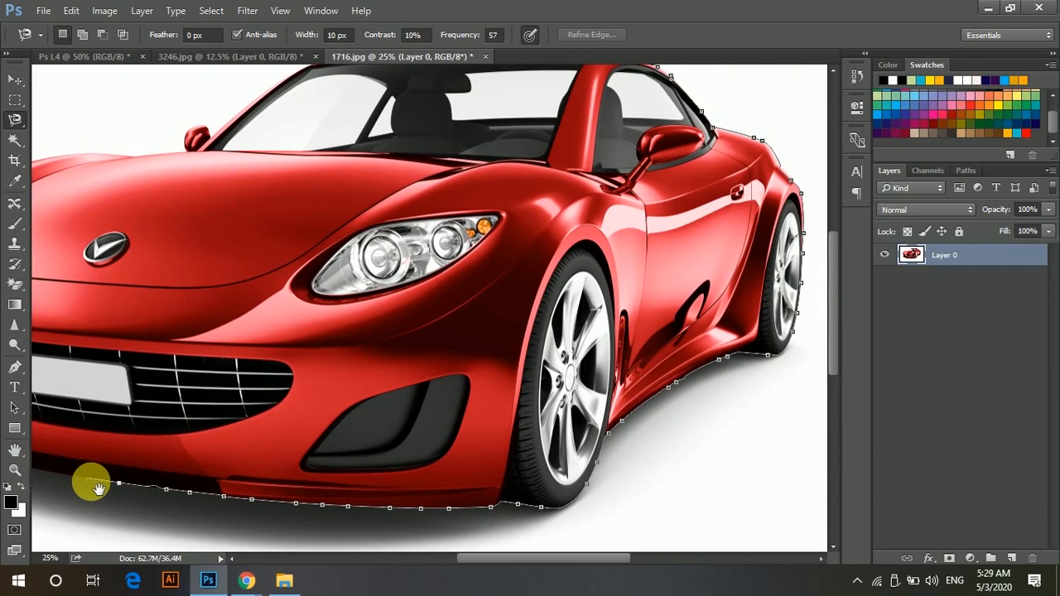
pyautogui.moveTo(97, 489)
pyautogui.mouseDown()
pyautogui.moveTo(320, 512)
pyautogui.moveTo(446, 493)
pyautogui.mouseUp()
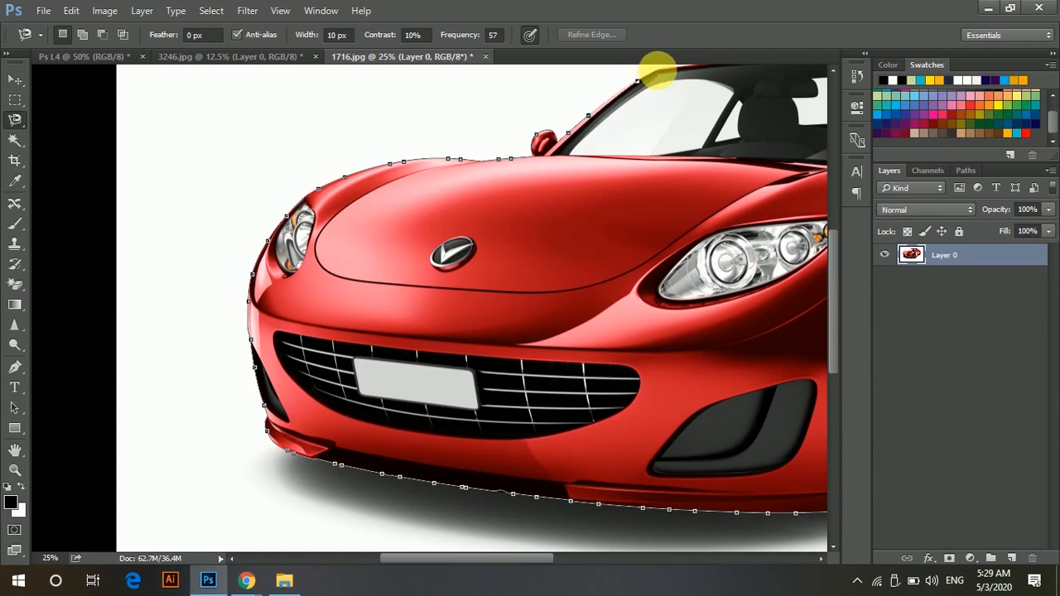
pyautogui.moveTo(663, 74)
pyautogui.mouseDown()
pyautogui.moveTo(546, 152)
pyautogui.moveTo(341, 243)
pyautogui.mouseUp()
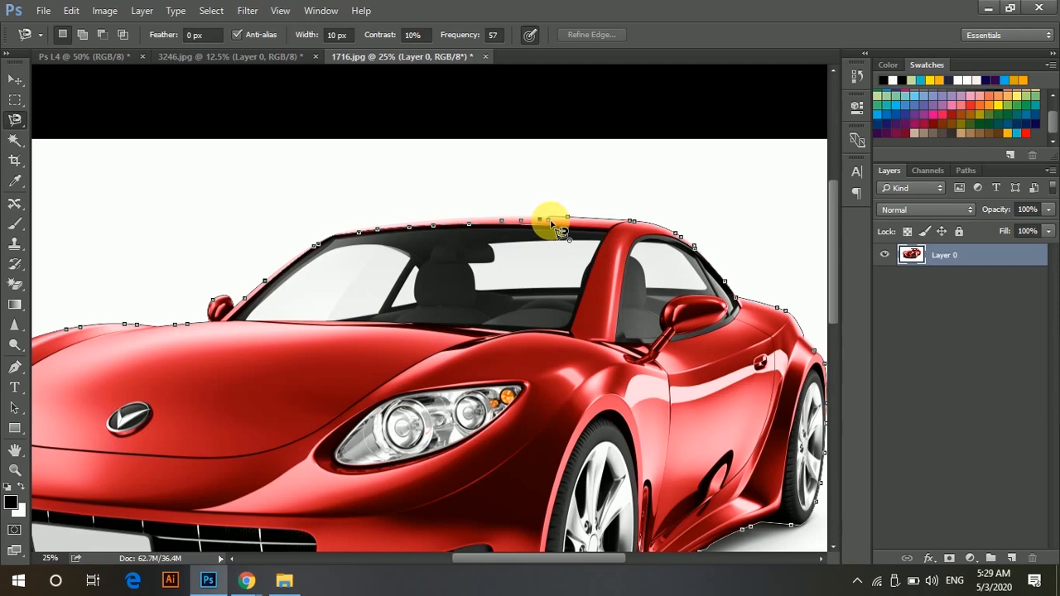
pyautogui.click(551, 222)
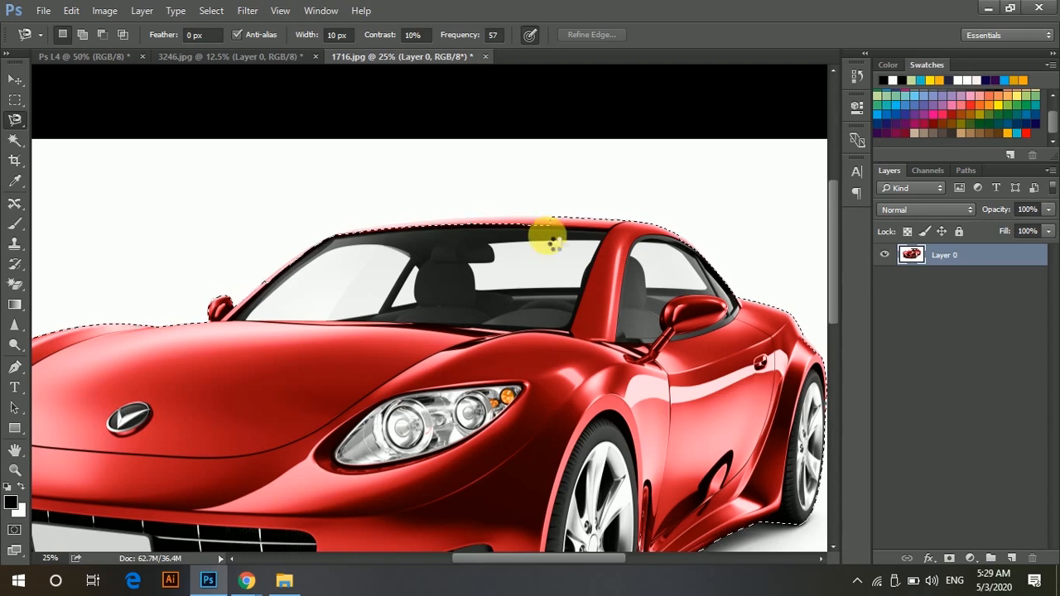
pyautogui.hotkey('ctrl', '0')
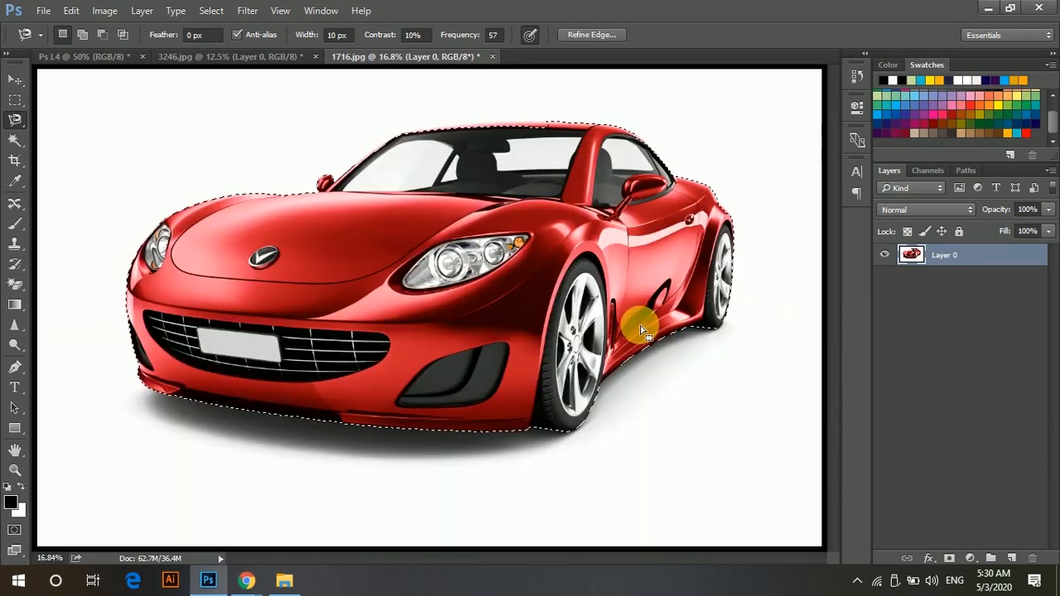
# Add the missed strip along the car's roof edge to the selection with the Magnetic Lasso
pyautogui.press('z')
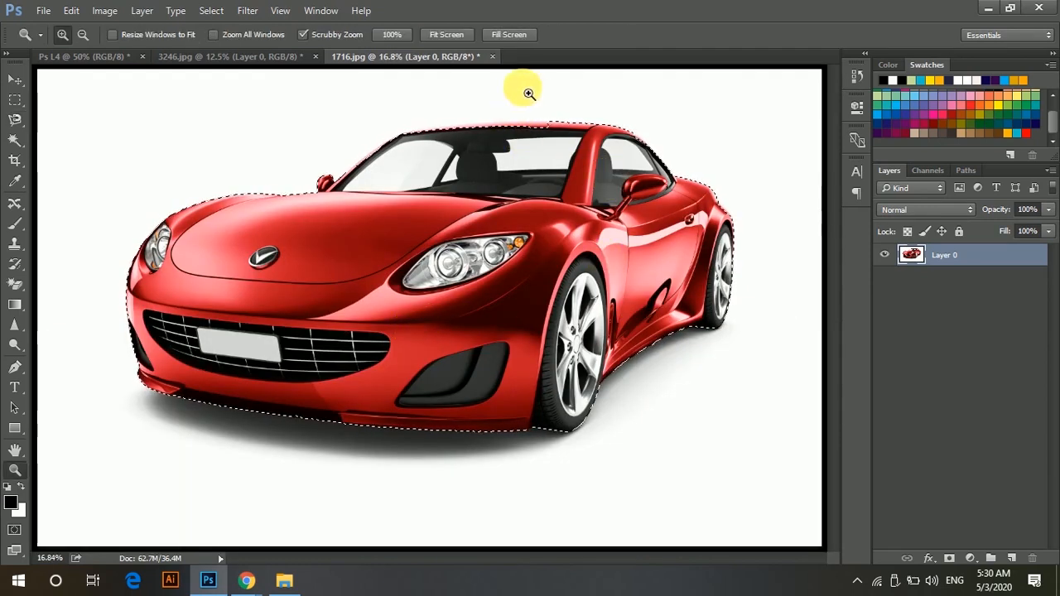
pyautogui.click(516, 111)
pyautogui.click(512, 120)
pyautogui.click(509, 116)
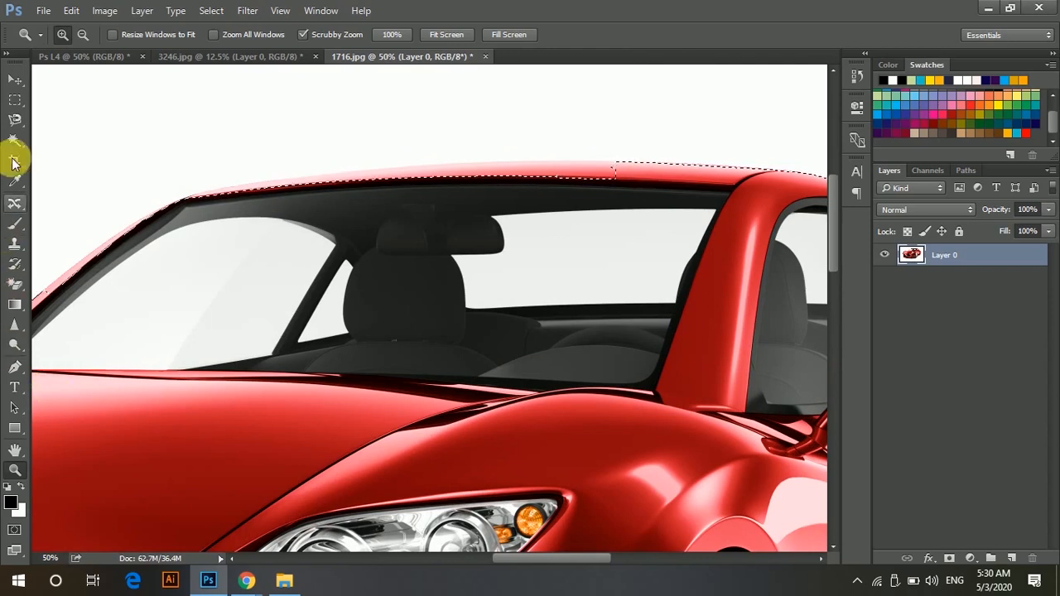
pyautogui.click(15, 119)
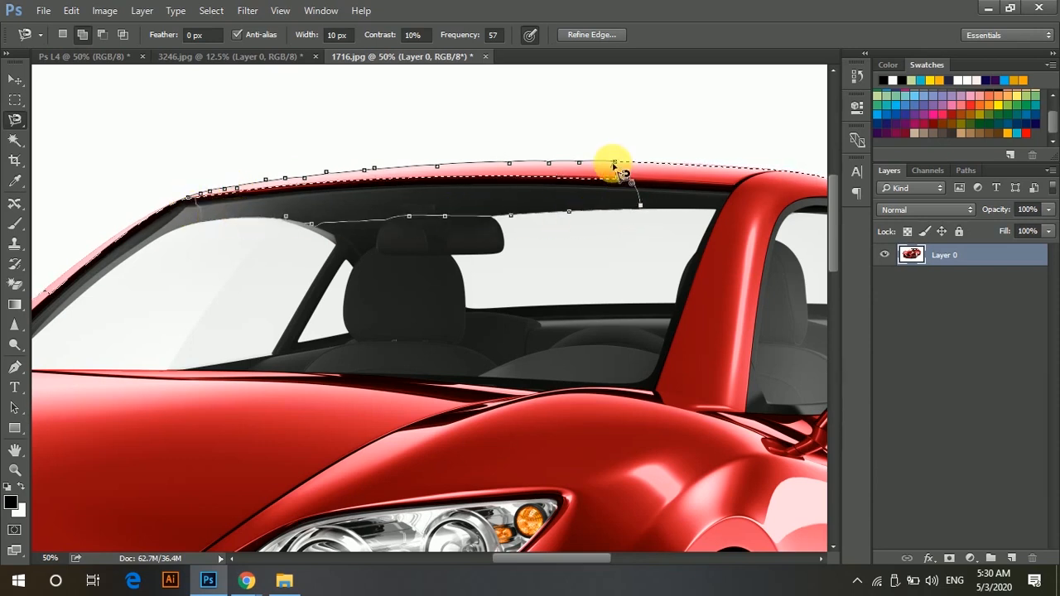
pyautogui.press('Escape')
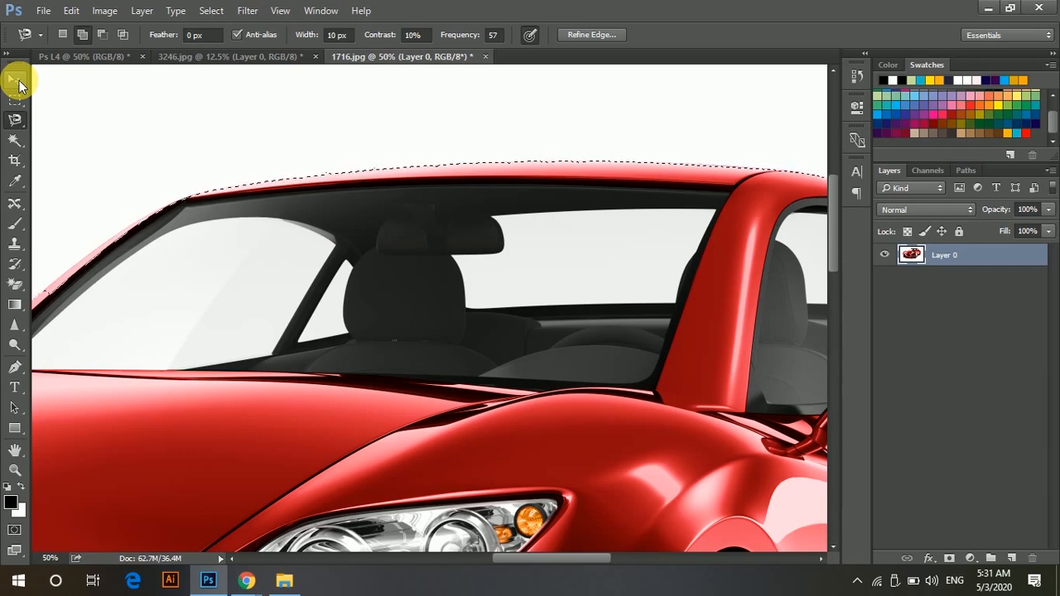
# Move the selected car into 3246.jpg and place it beside the traveller, partly beyond the canvas edge
pyautogui.hotkey('ctrl', '-')
pyautogui.hotkey('ctrl', '-')
pyautogui.hotkey('ctrl', '0')
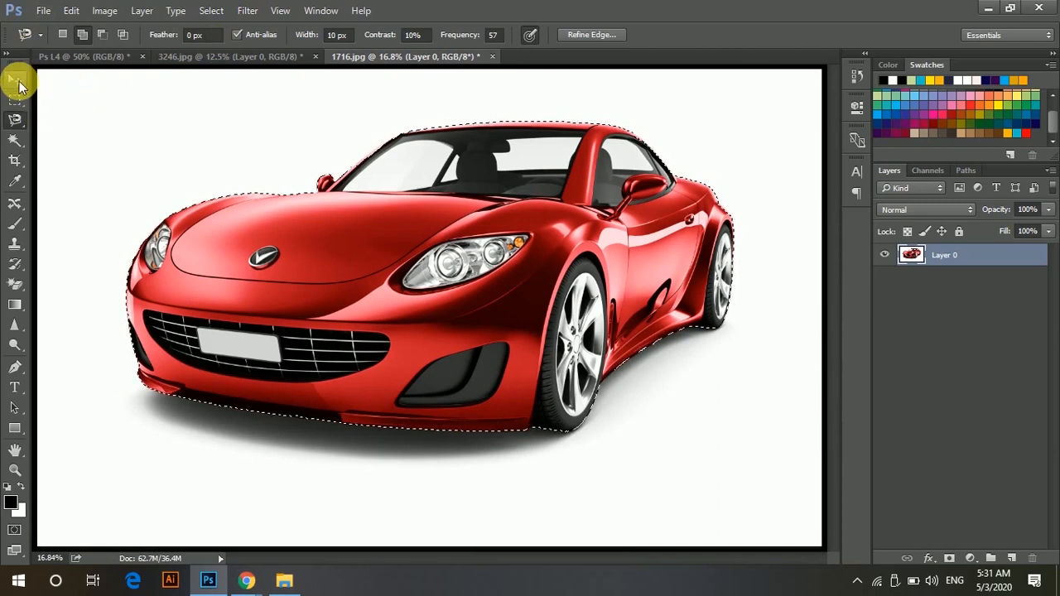
pyautogui.click(18, 82)
pyautogui.moveTo(472, 184); pyautogui.dragTo(439, 300)
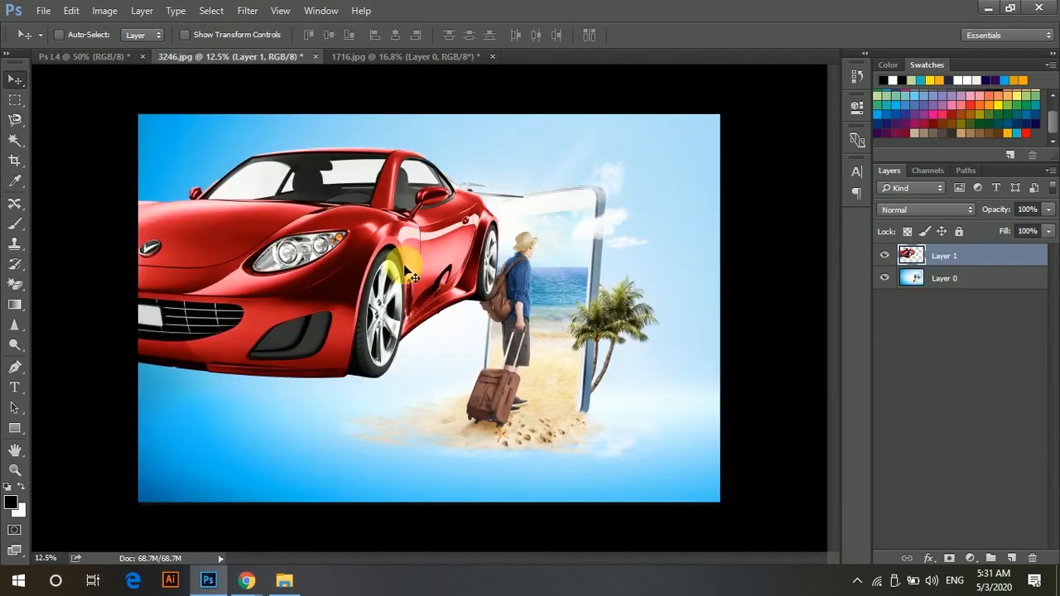
pyautogui.moveTo(410, 248); pyautogui.dragTo(369, 336)
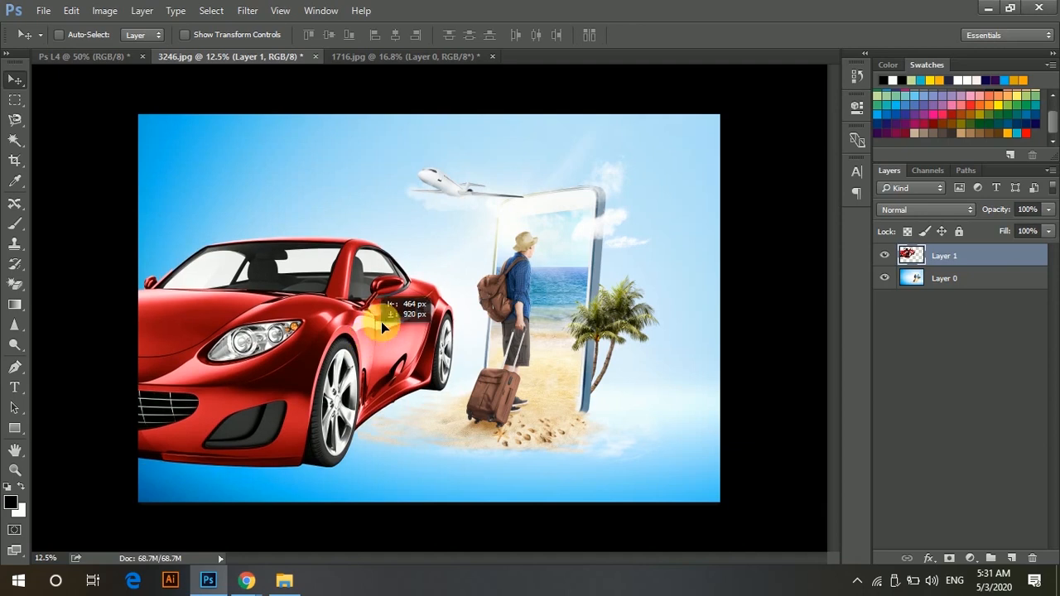
# Flip the car layer horizontally with Free Transform
pyautogui.click(976, 279)
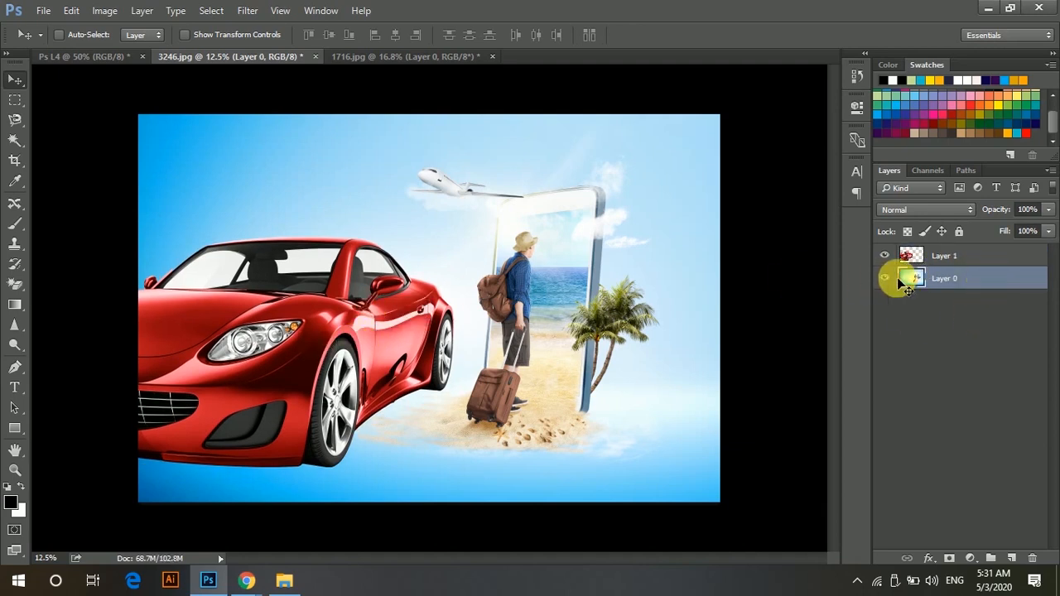
pyautogui.click(947, 258)
pyautogui.press('ctrl')
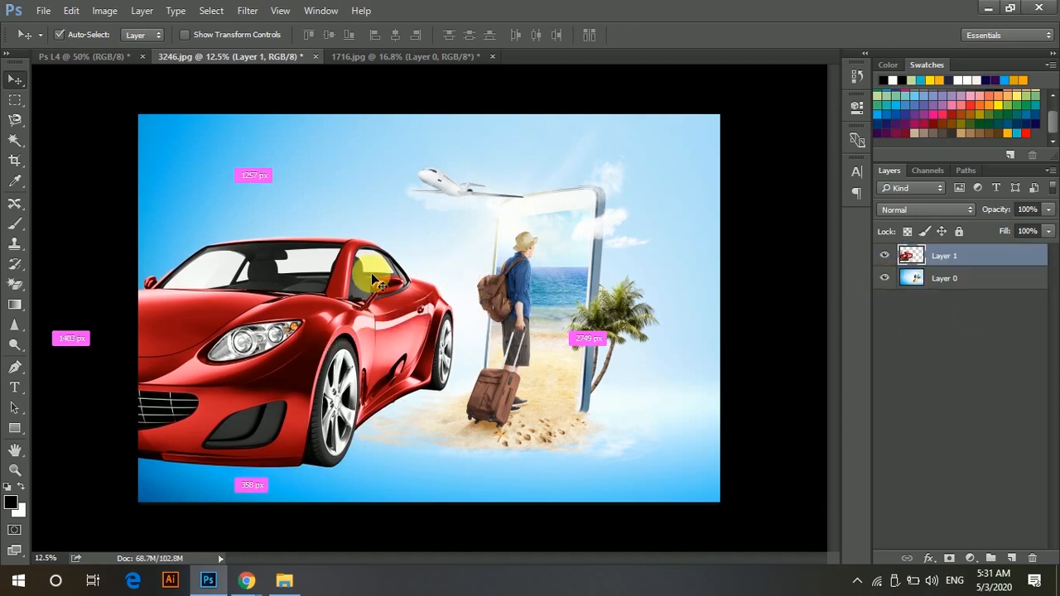
pyautogui.hotkey('ctrl', 't')
pyautogui.rightClick(371, 280)
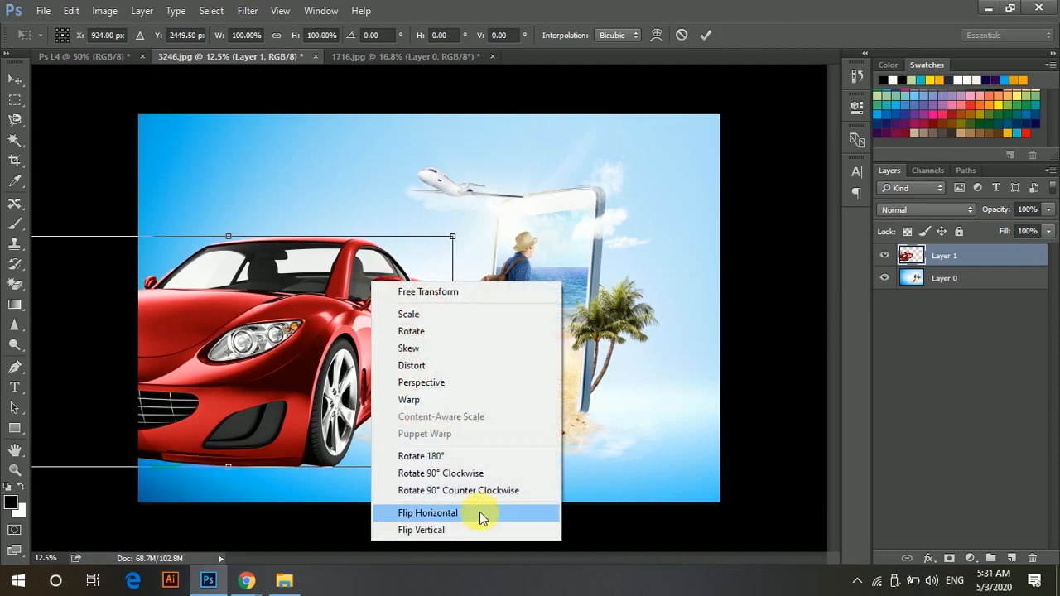
pyautogui.click(480, 513)
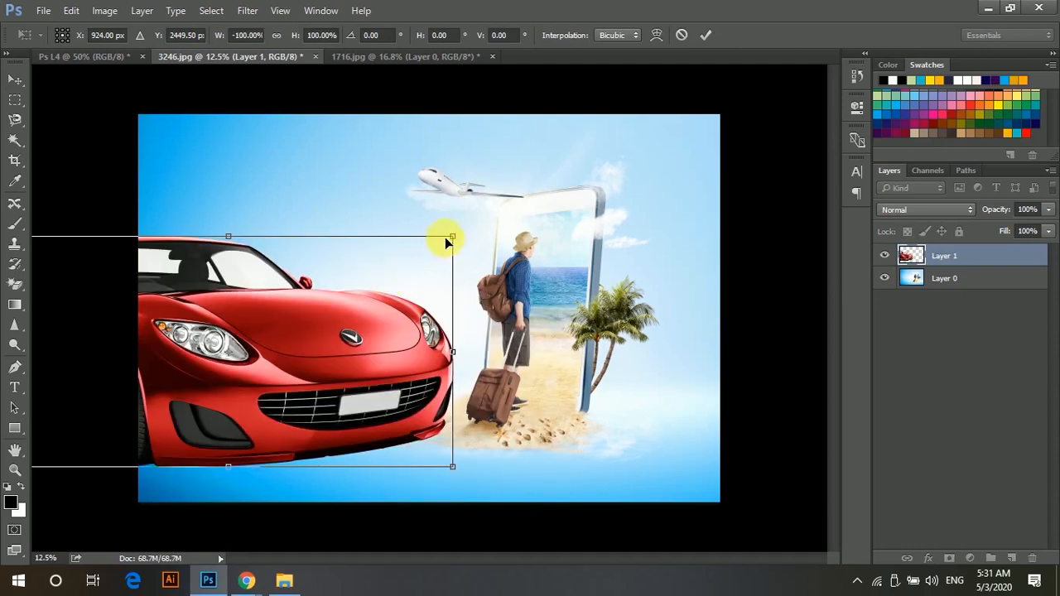
# Scale the car down proportionally, apply the transform, and position the car beside the traveller's sandy patch
pyautogui.moveTo(460, 241); pyautogui.dragTo(239, 289)
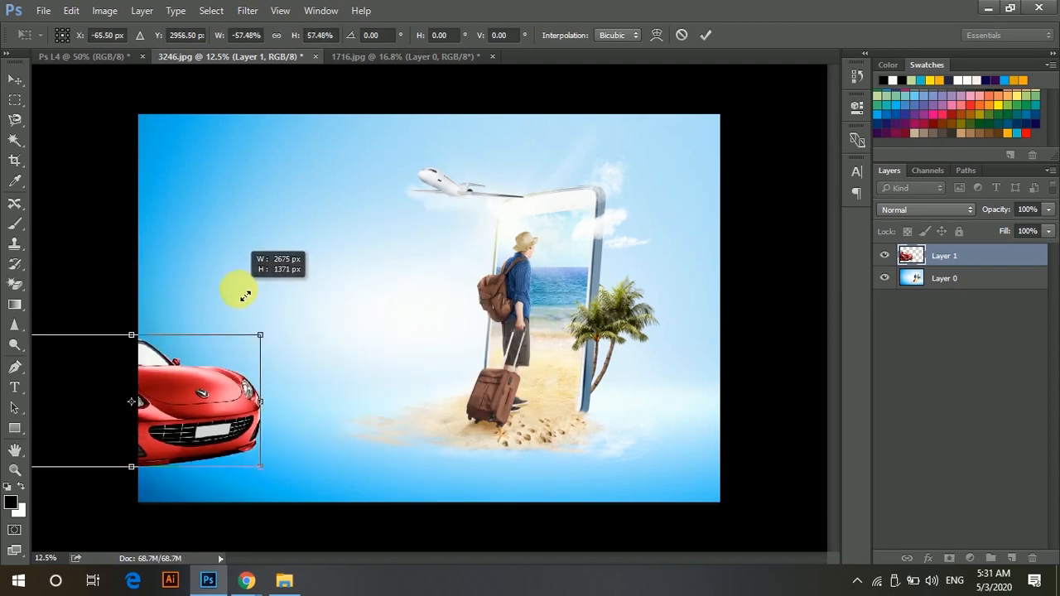
pyautogui.moveTo(208, 407); pyautogui.dragTo(356, 365)
pyautogui.moveTo(409, 305); pyautogui.dragTo(437, 278)
pyautogui.press('Return')
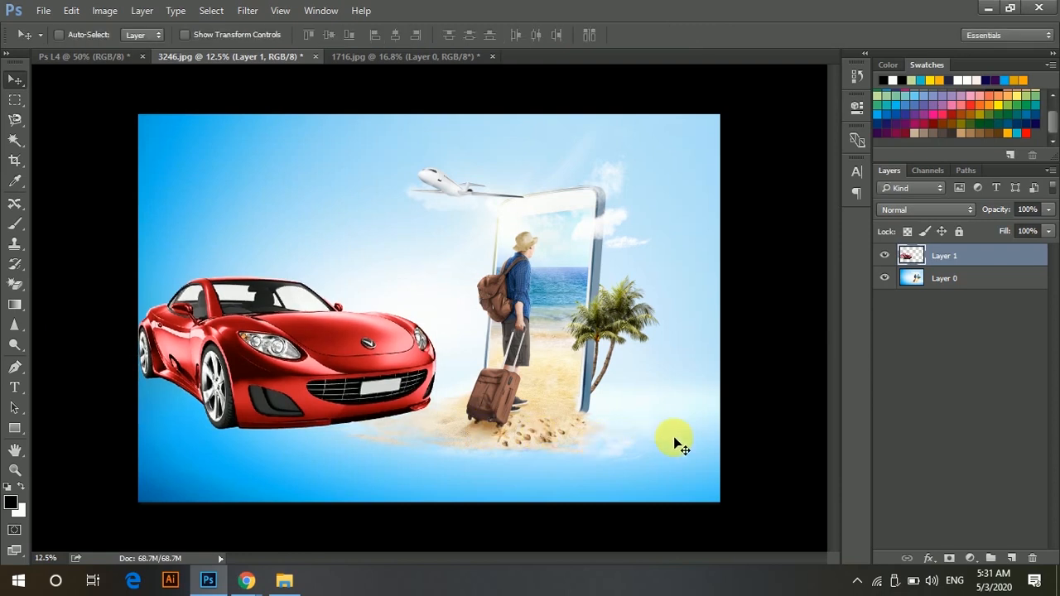
pyautogui.moveTo(369, 387); pyautogui.dragTo(378, 437)
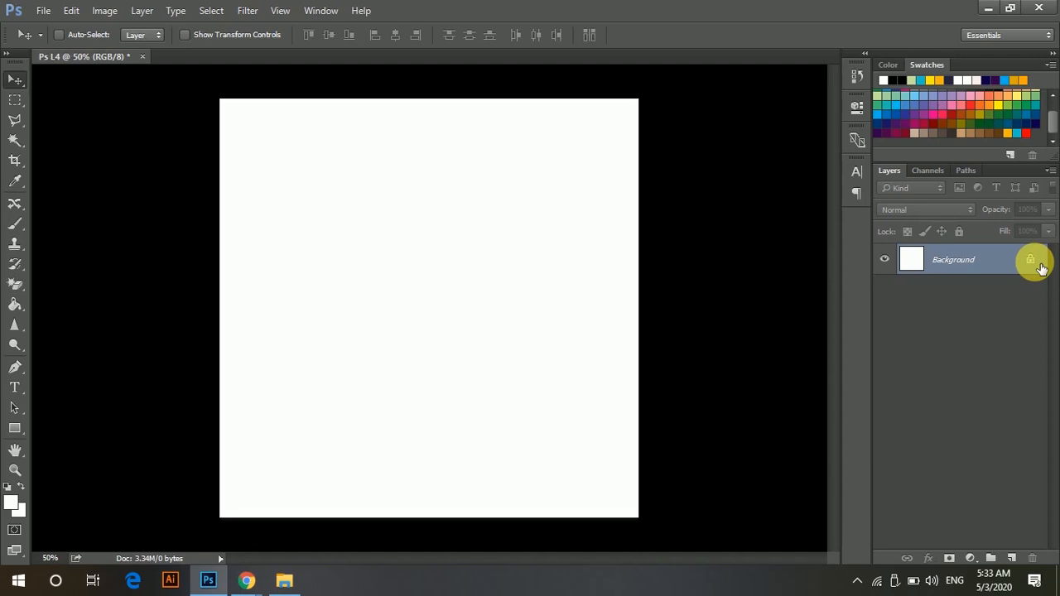
# Open the ring image from the Ps Lect 4 folder in Photoshop and unlock its background layer
pyautogui.click(296, 582)
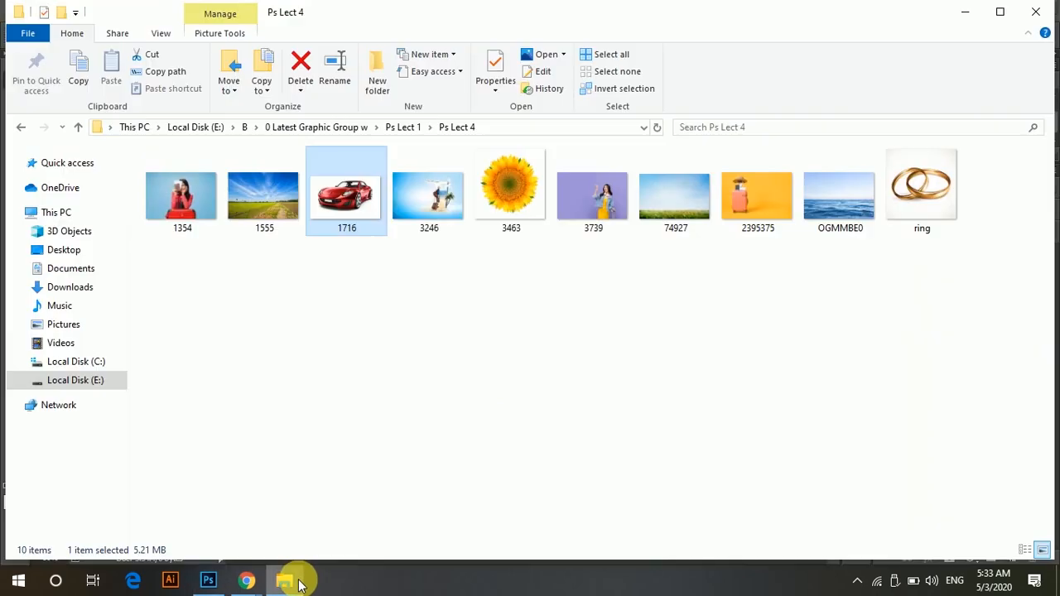
pyautogui.click(409, 360)
pyautogui.rightClick(931, 211)
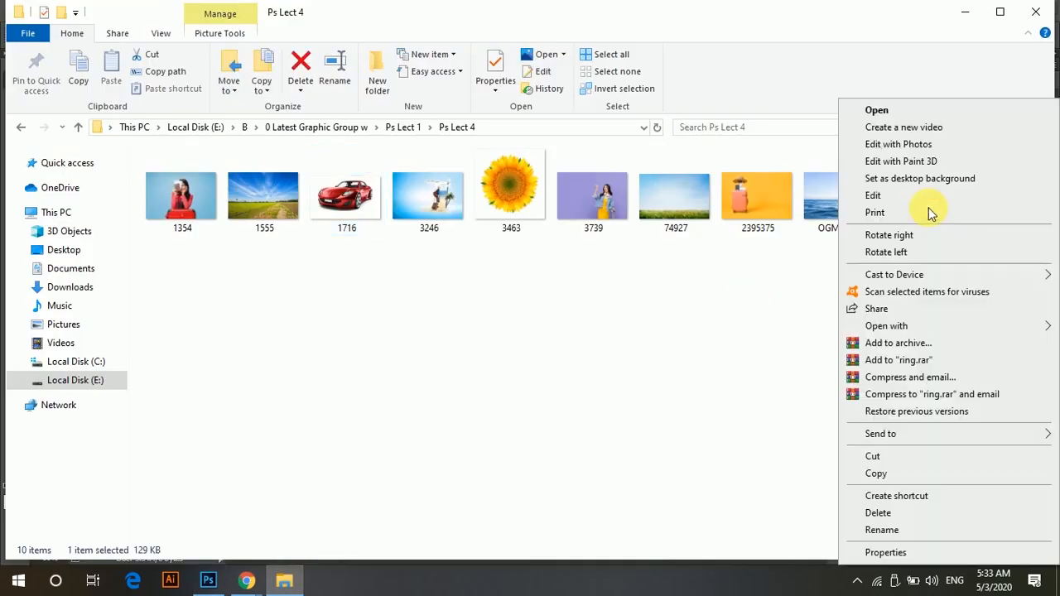
pyautogui.moveTo(878, 327)
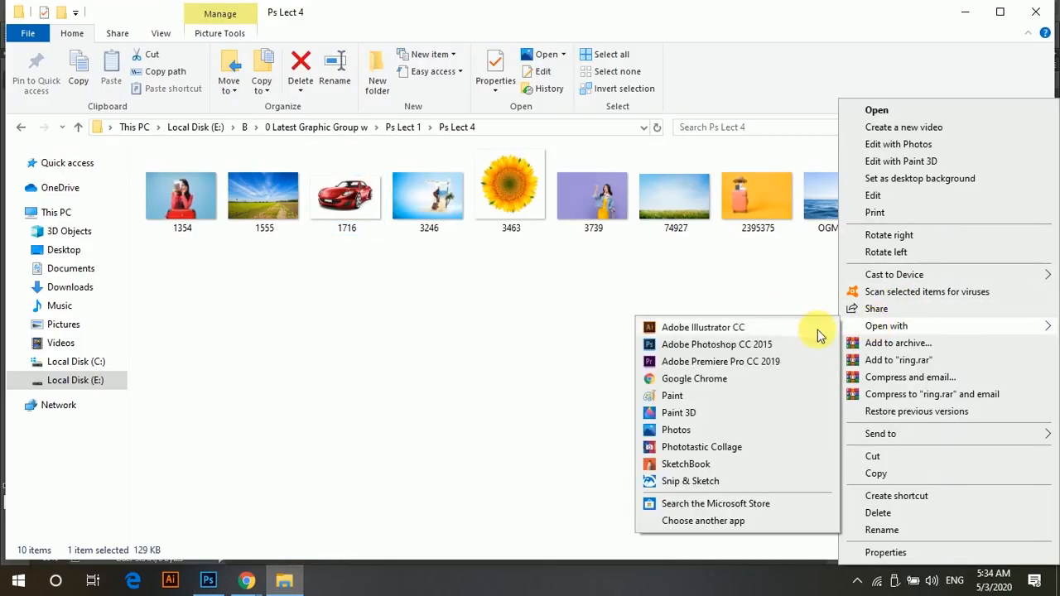
pyautogui.click(737, 347)
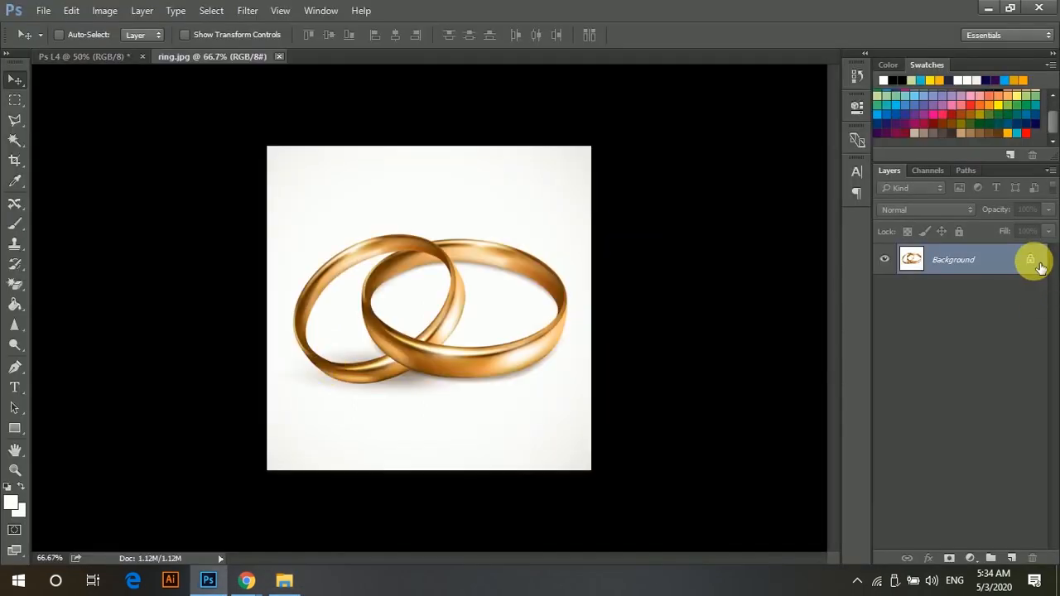
pyautogui.click(1031, 261)
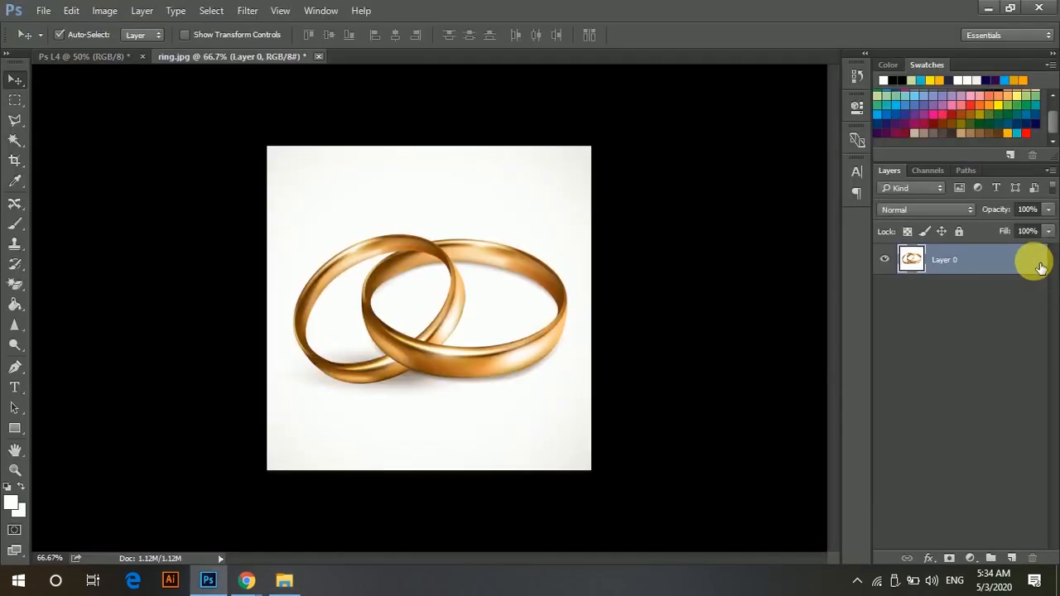
pyautogui.hotkey('ctrl', '0')
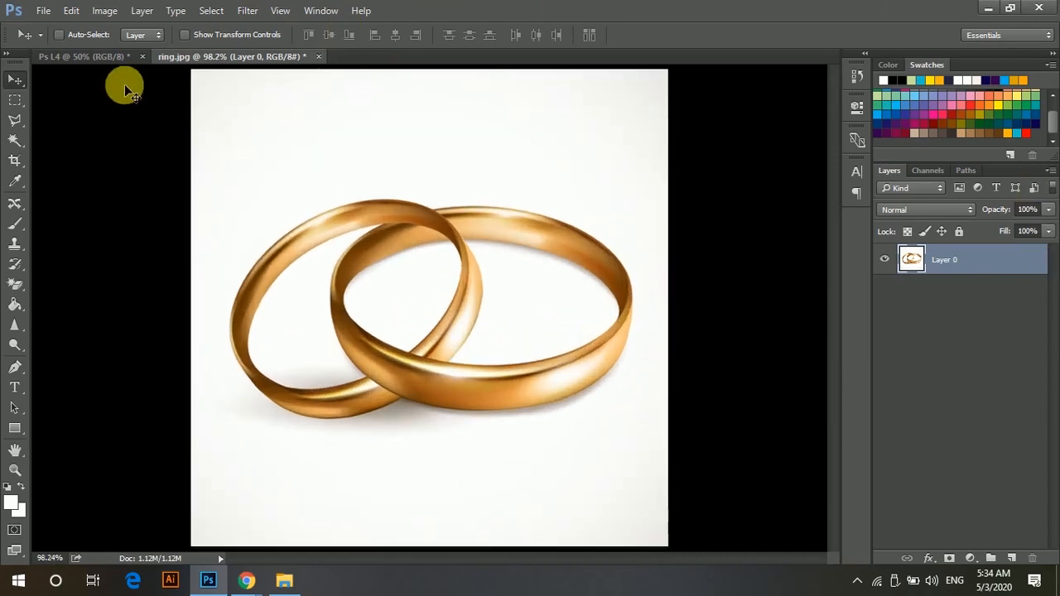
# Unlock the Background layer of the Ps L4 document and return to ring.jpg
pyautogui.click(103, 57)
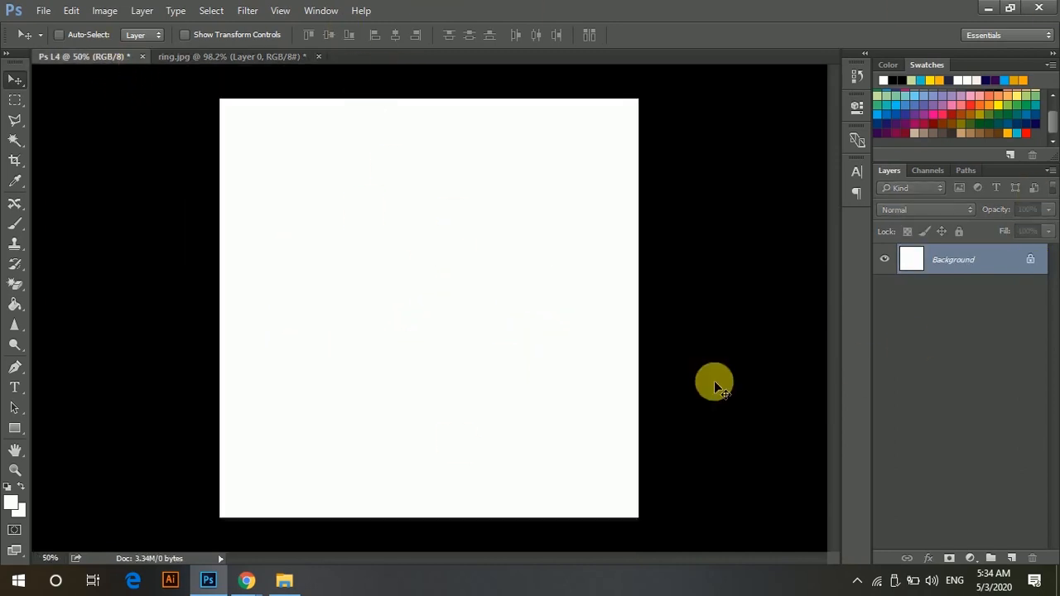
pyautogui.click(1032, 260)
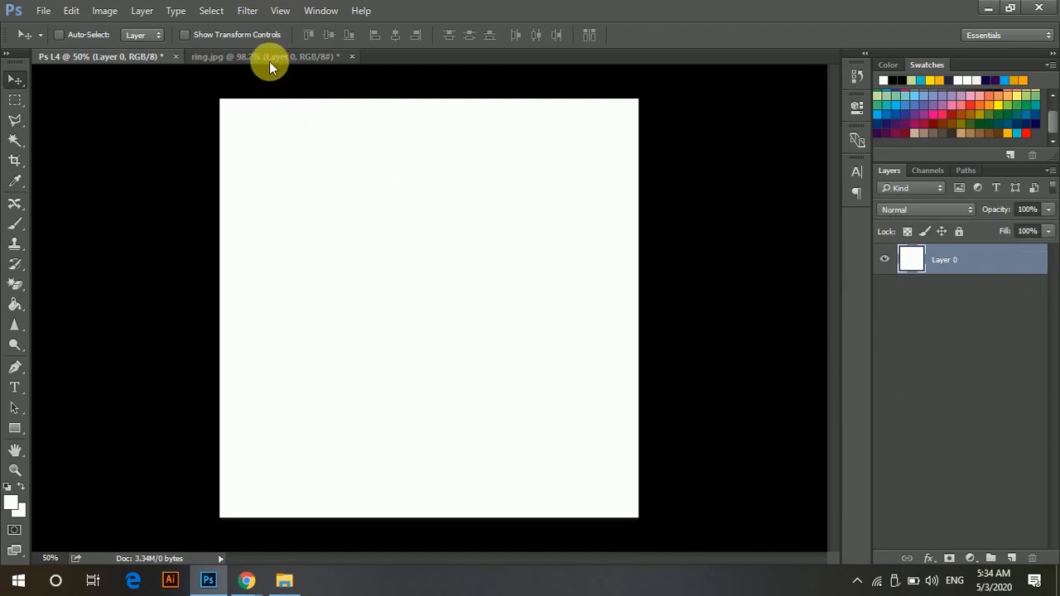
pyautogui.click(249, 57)
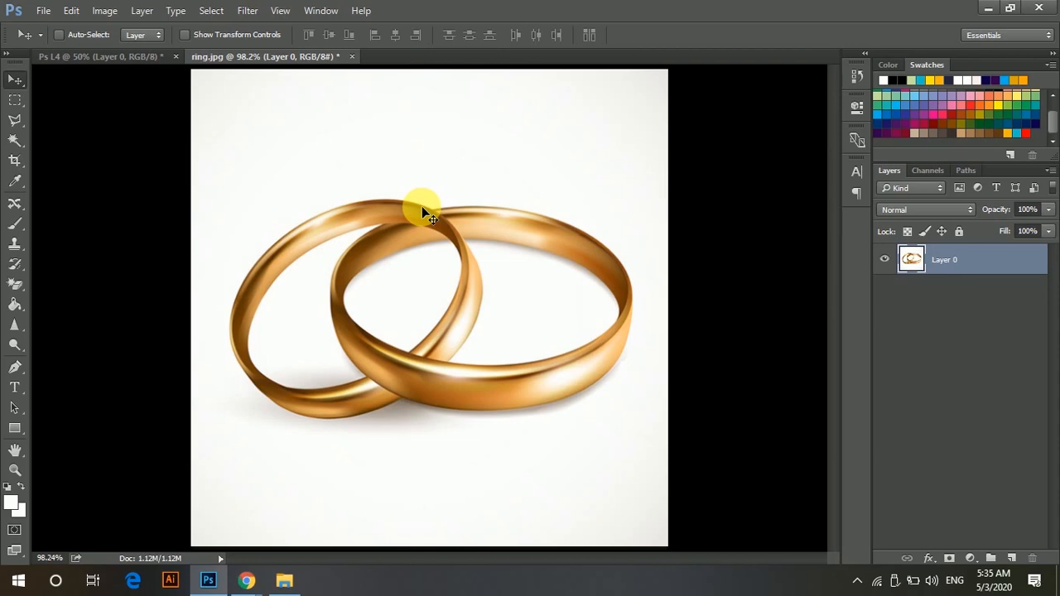
# Start a Polygonal Lasso outline at the upper outer edge where the two rings cross
pyautogui.click(24, 120)
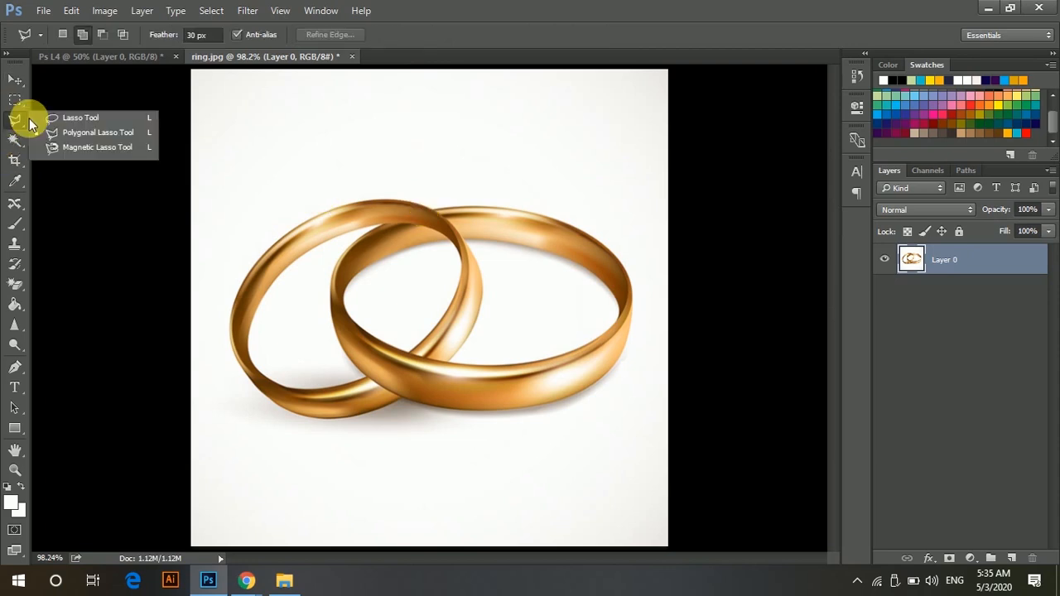
pyautogui.click(81, 132)
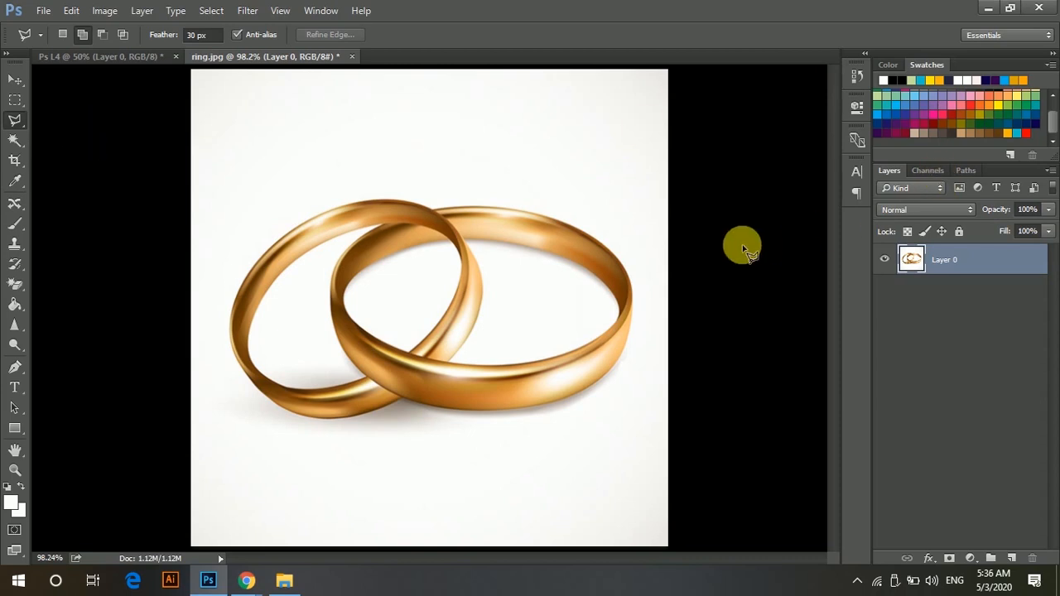
pyautogui.hotkey('ctrl', '+')
pyautogui.hotkey('ctrl', '+')
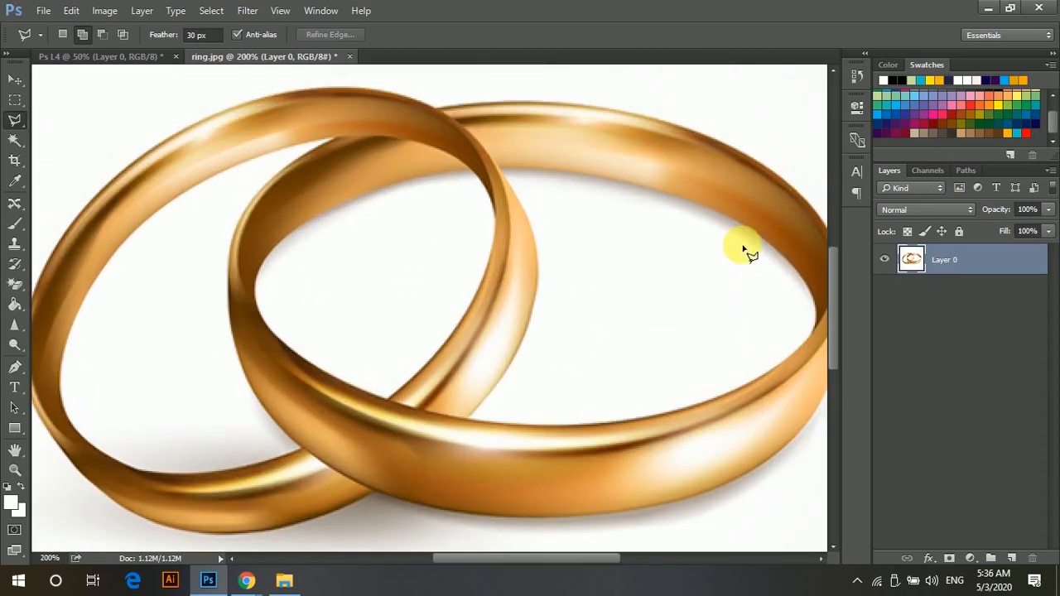
pyautogui.moveTo(741, 166); pyautogui.dragTo(639, 211)
pyautogui.hotkey('ctrl', '+')
pyautogui.hotkey('ctrl', '+')
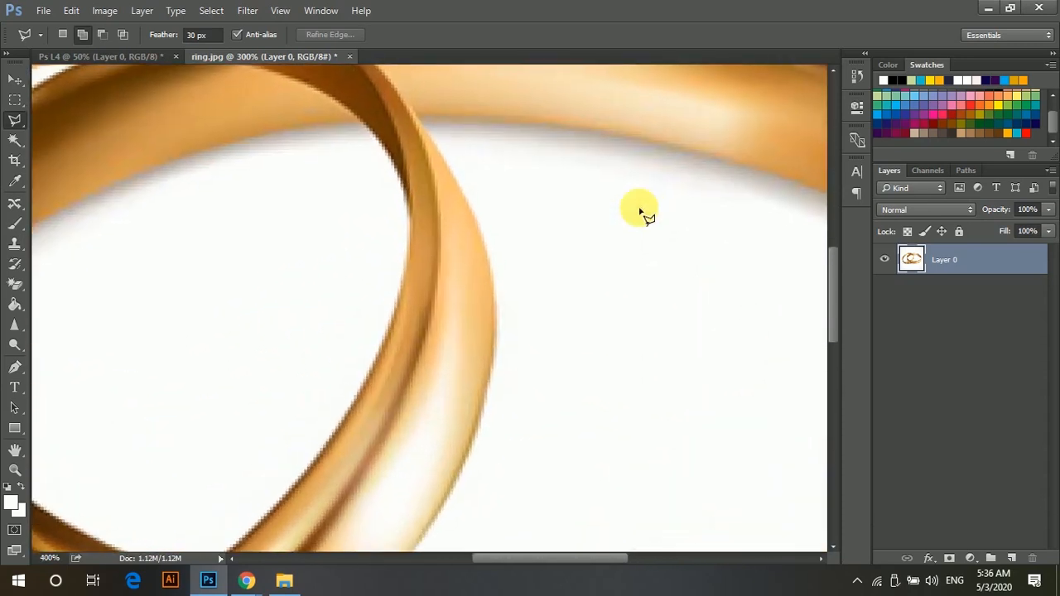
pyautogui.moveTo(634, 119); pyautogui.dragTo(280, 265)
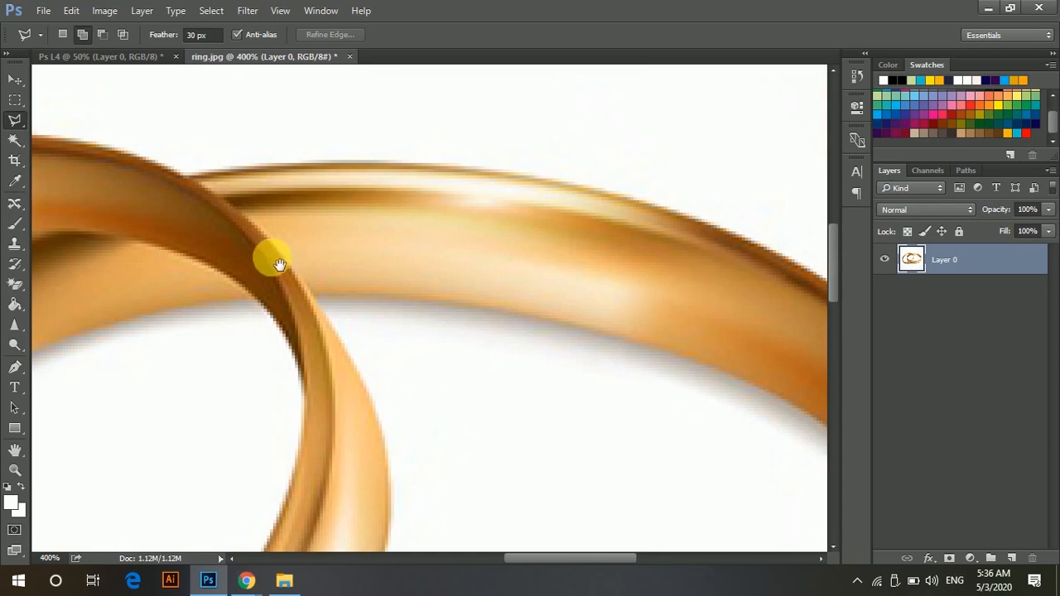
pyautogui.click(187, 176)
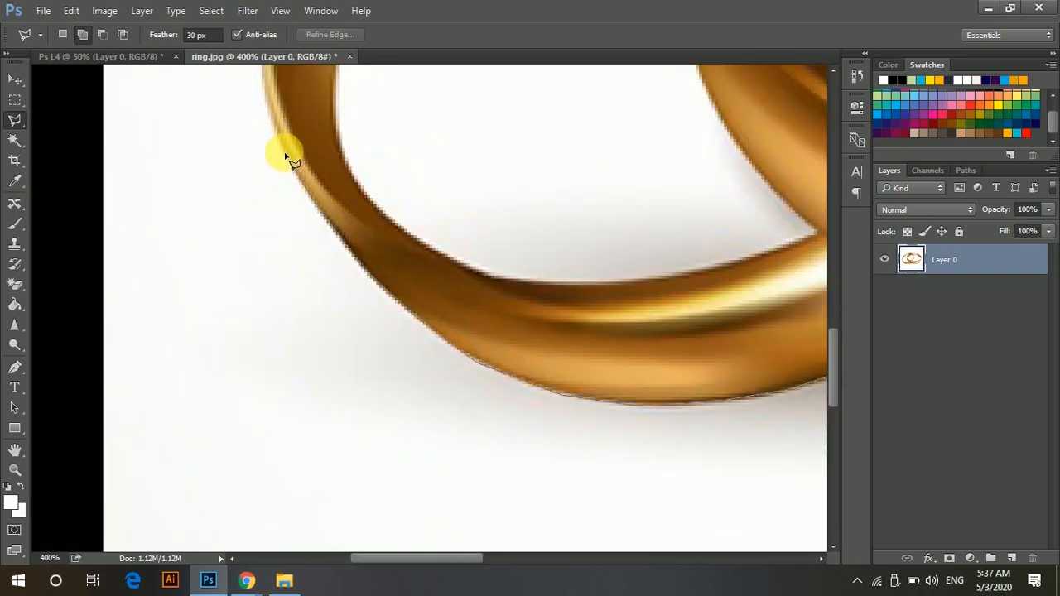
# Place outline points slightly off the left ring's outer edge and remove the misplaced points from the unfinished lasso
pyautogui.moveTo(294, 145); pyautogui.dragTo(381, 326)
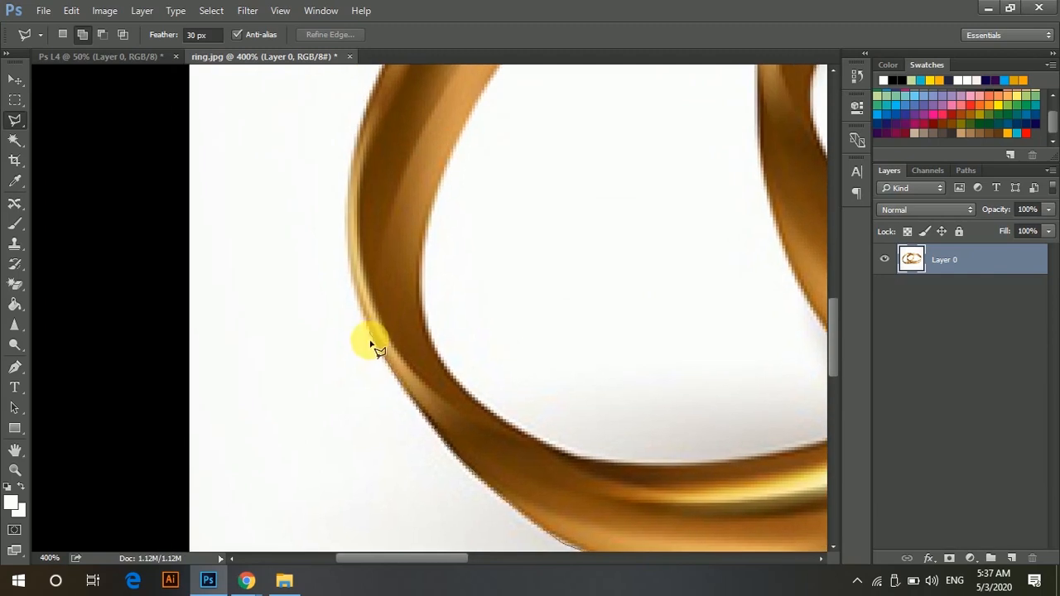
pyautogui.click(345, 287)
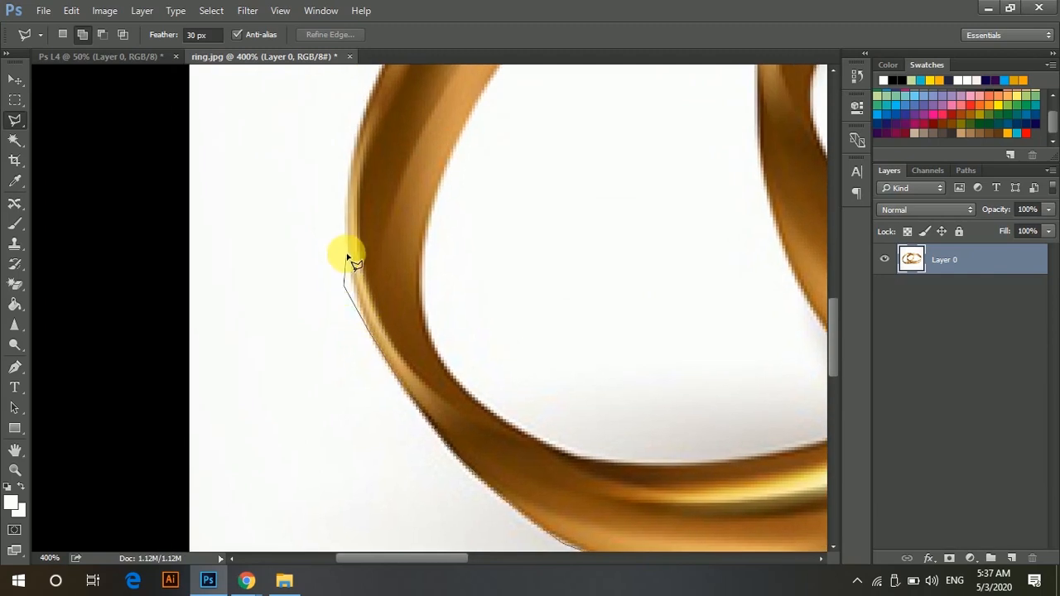
pyautogui.click(347, 176)
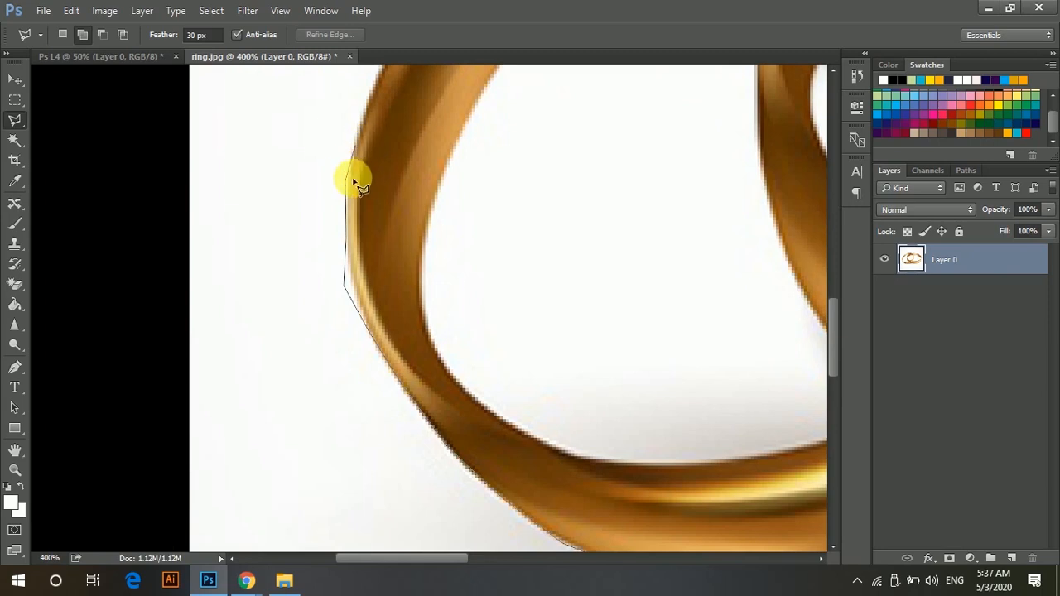
pyautogui.press('Delete')
pyautogui.press('Delete')
pyautogui.press('Delete')
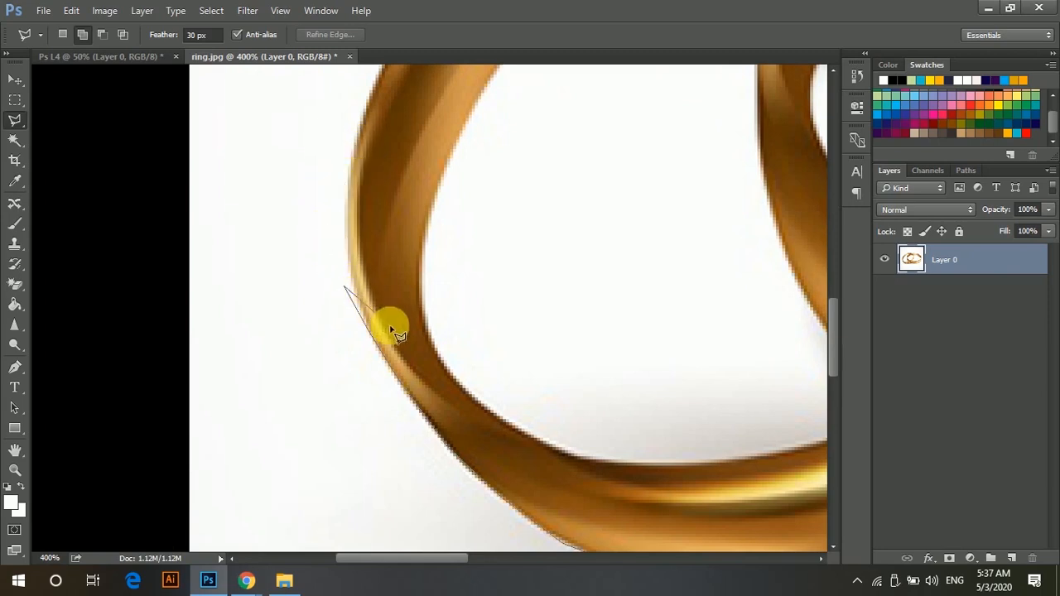
# Trace closely up the left ring's outer edge and close the lasso selection around both rings
pyautogui.click(353, 272)
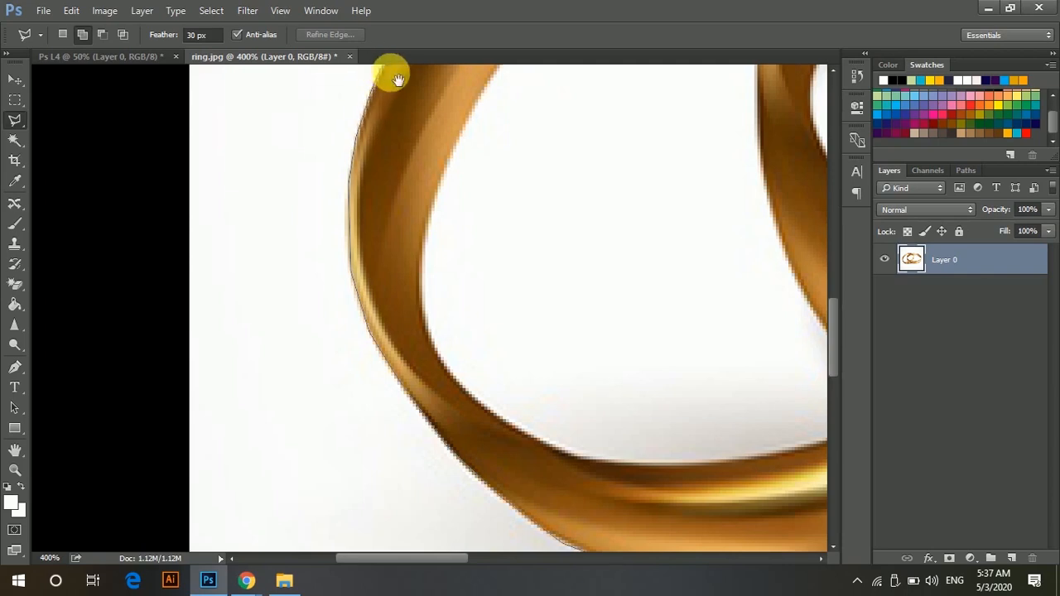
pyautogui.moveTo(390, 71); pyautogui.dragTo(254, 454)
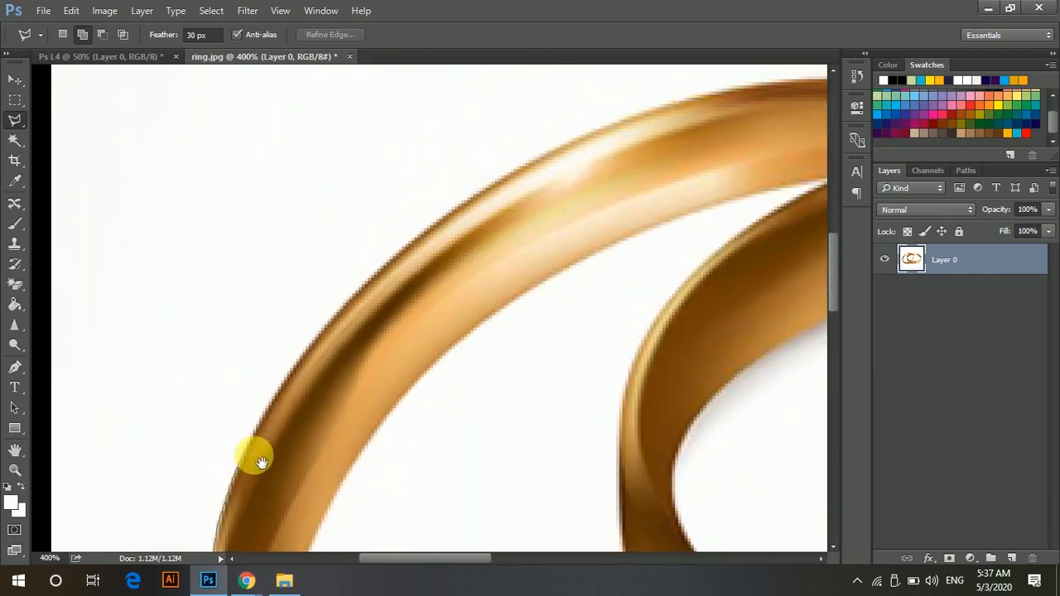
pyautogui.click(274, 402)
pyautogui.click(324, 331)
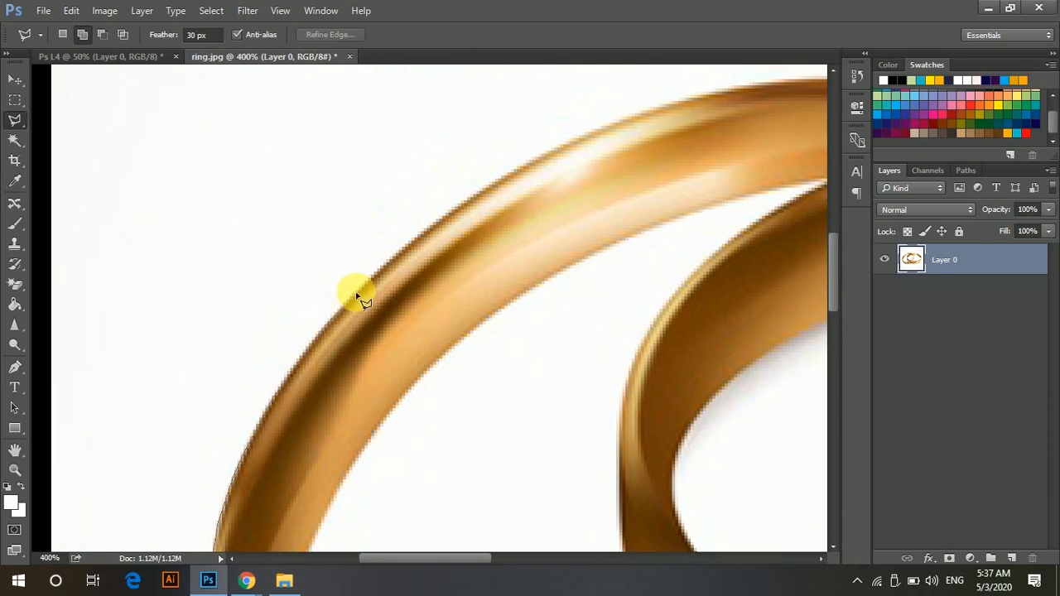
pyautogui.click(365, 289)
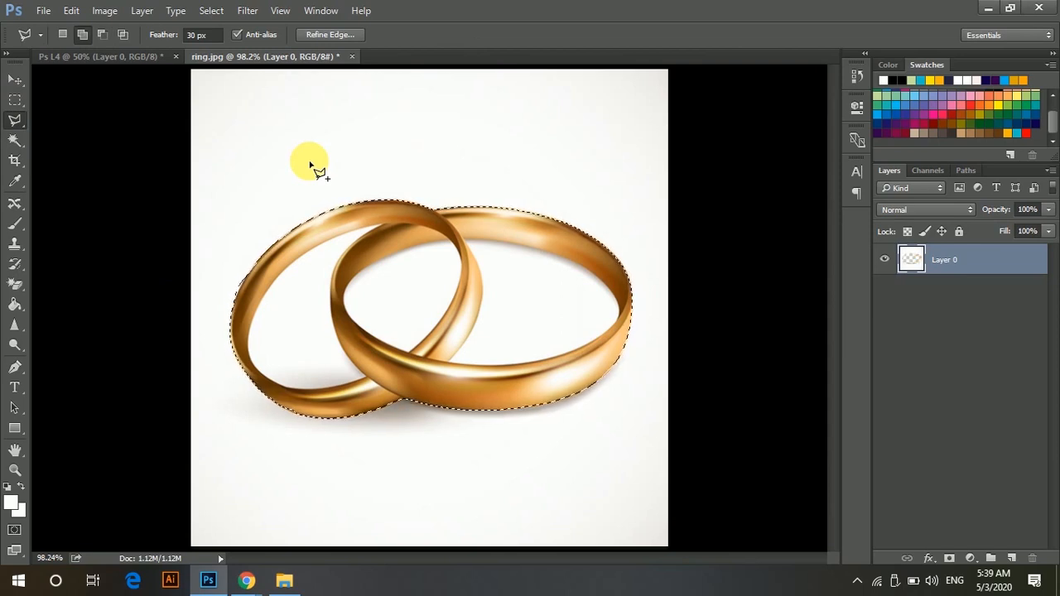
# Delete the image content inside the rings selection and undo the deletion
pyautogui.press('Delete')
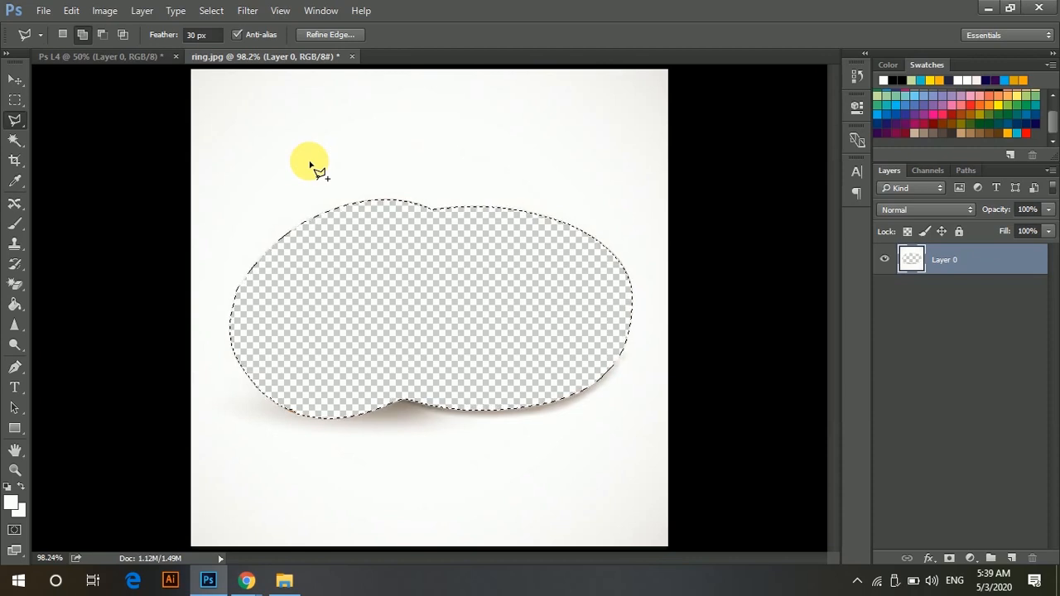
pyautogui.hotkey('ctrl', 'z')
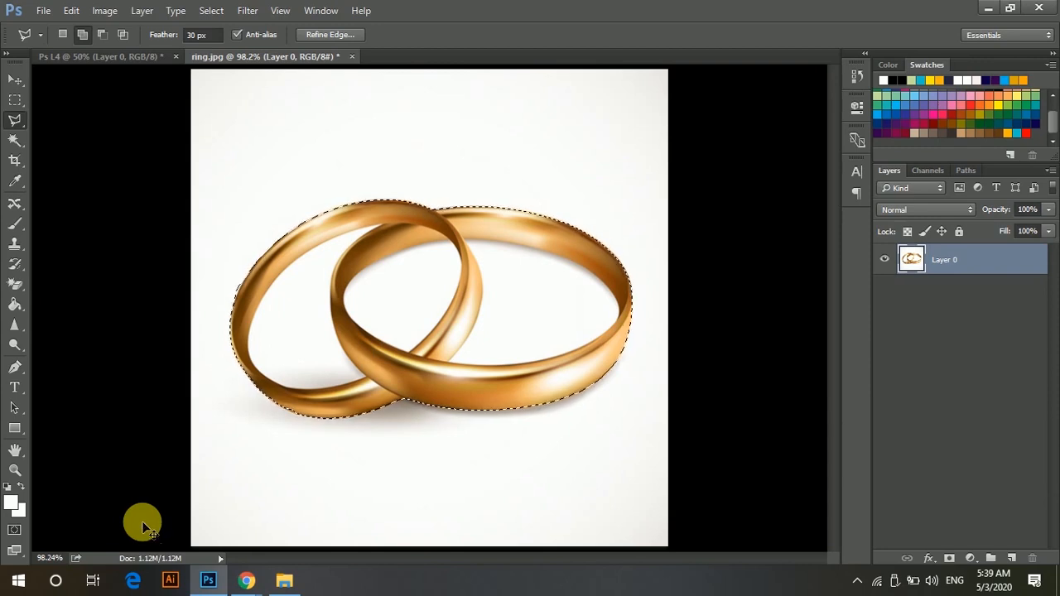
# Invert the selection, delete the background outside the rings, and deselect
pyautogui.hotkey('ctrl', 'shift', 'i')
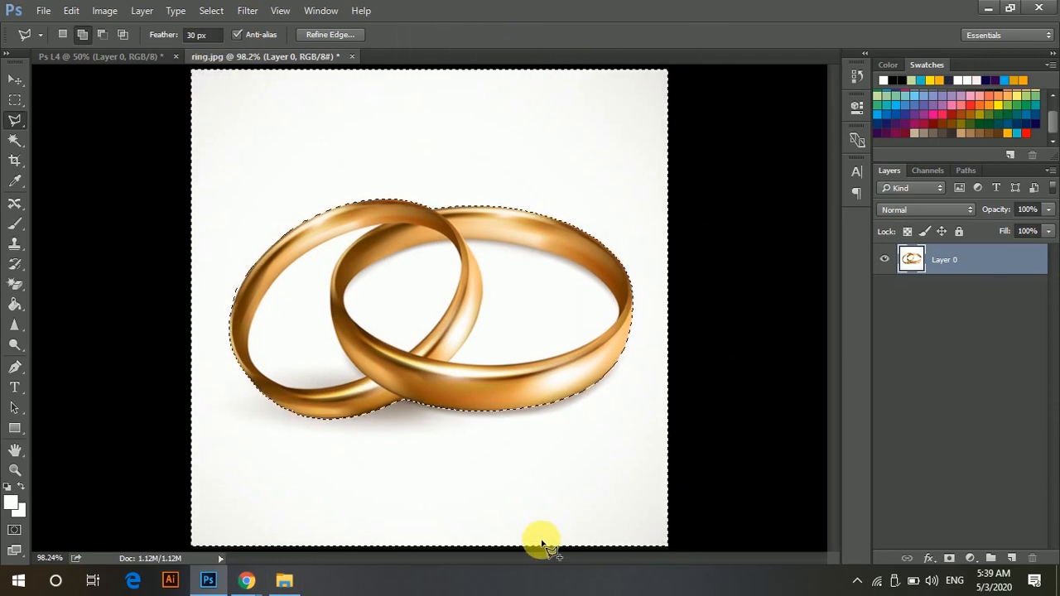
pyautogui.press('Delete')
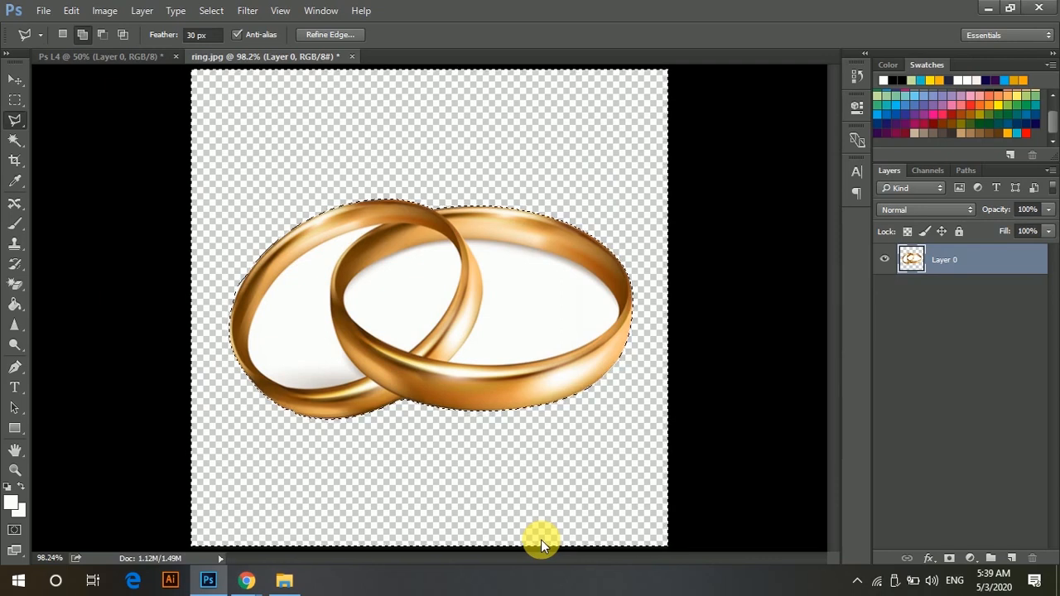
pyautogui.hotkey('ctrl', 'd')
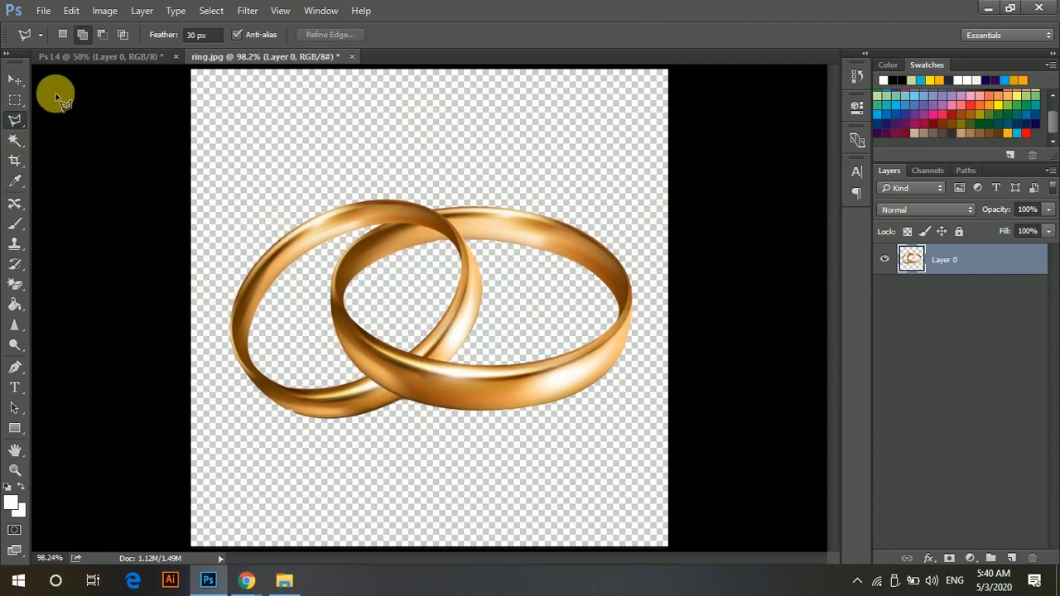
# Move the cut-out rings with the Move tool into the Ps L4 document, near the middle of the white canvas
pyautogui.click(14, 79)
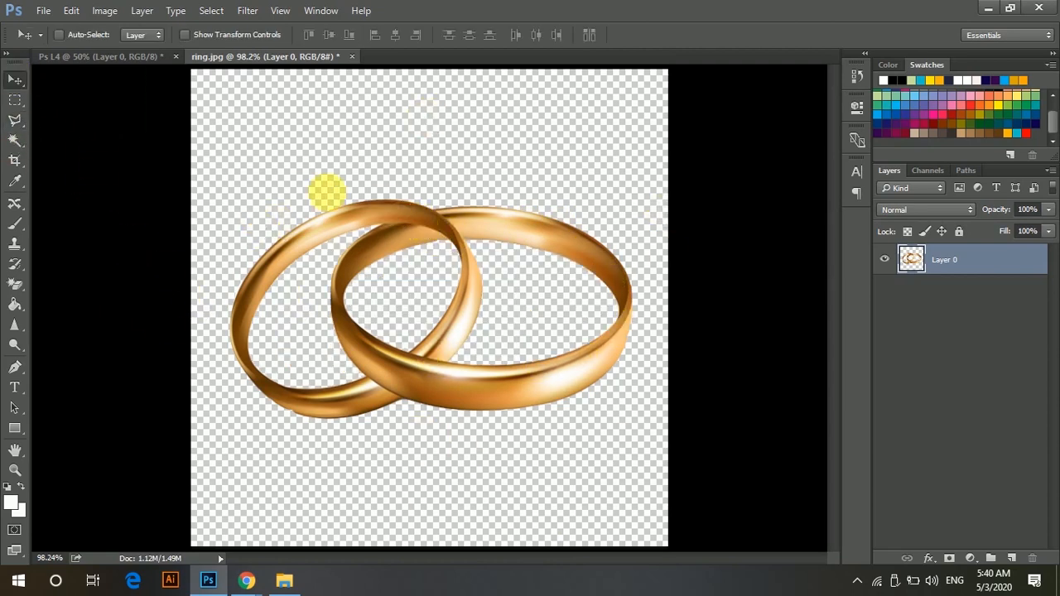
pyautogui.moveTo(324, 189); pyautogui.dragTo(516, 325)
# Add a Gradient Overlay to the white Layer 0 beneath the rings, keeping the Linear style
pyautogui.click(960, 295)
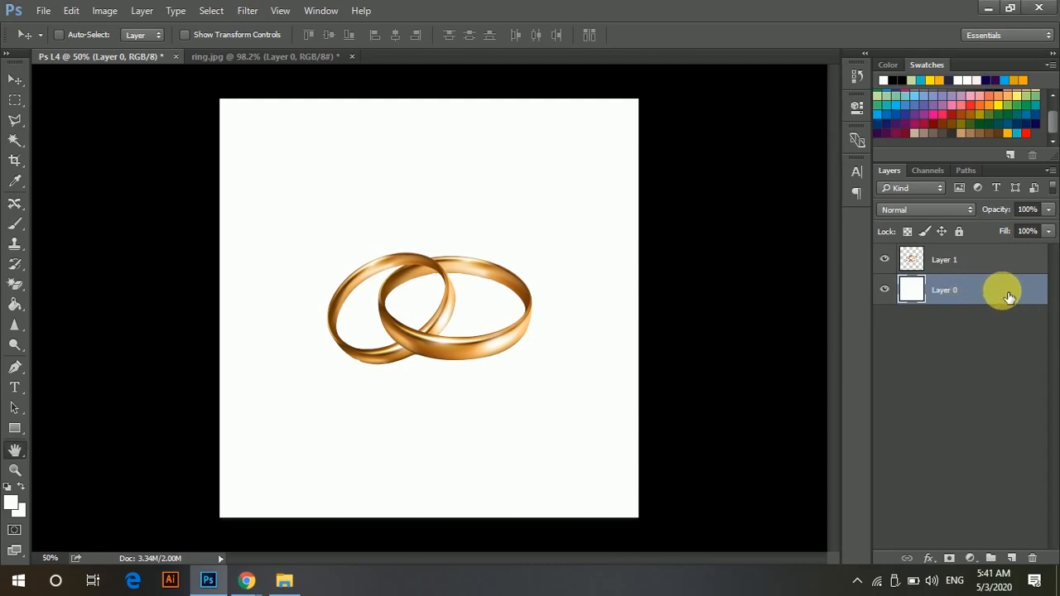
pyautogui.doubleClick(985, 298)
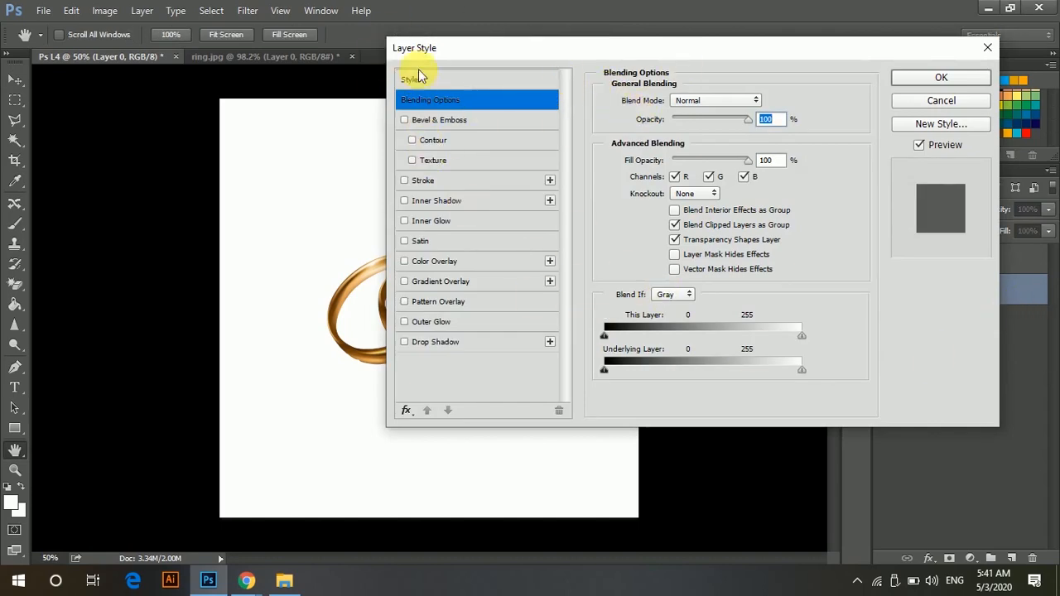
pyautogui.click(473, 280)
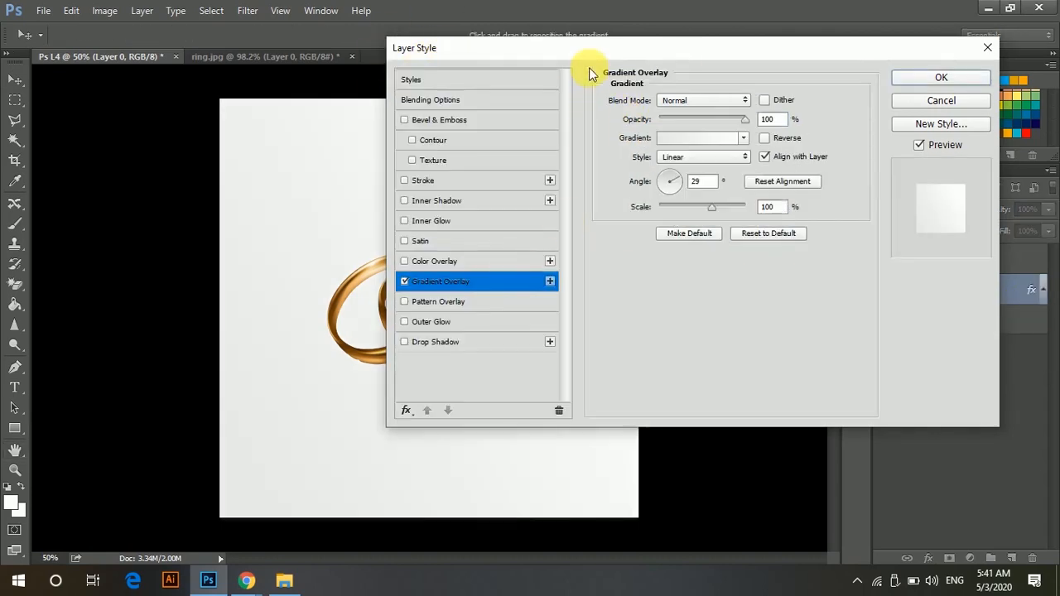
pyautogui.moveTo(605, 48); pyautogui.dragTo(722, 31)
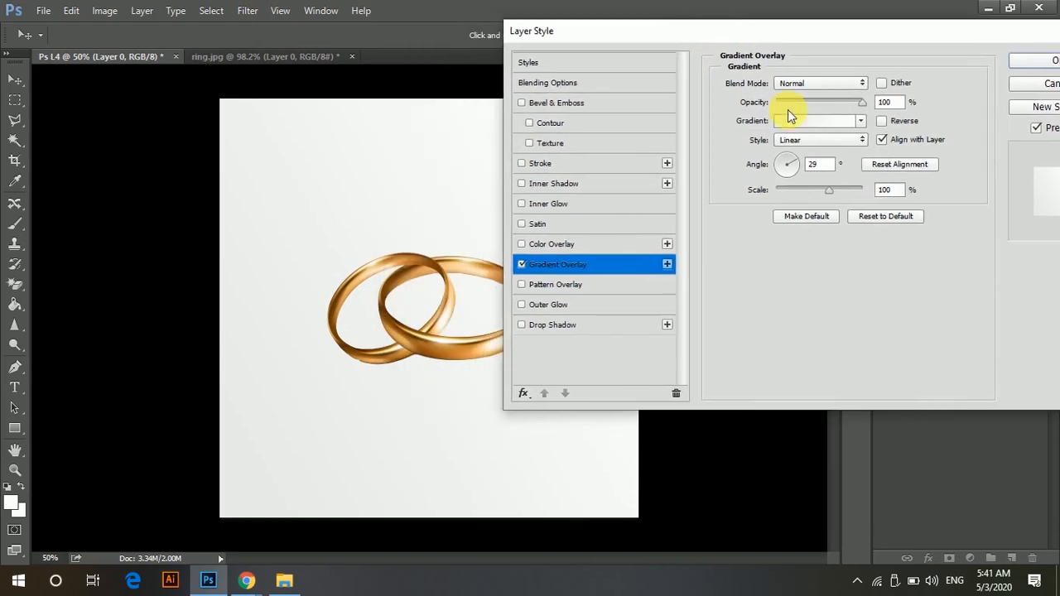
pyautogui.click(823, 140)
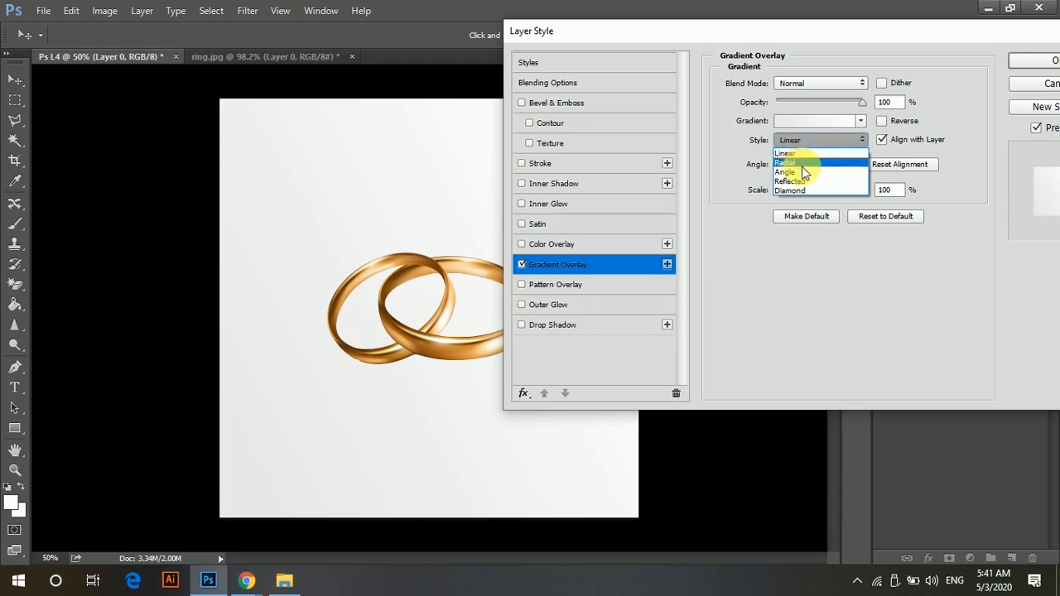
pyautogui.click(817, 142)
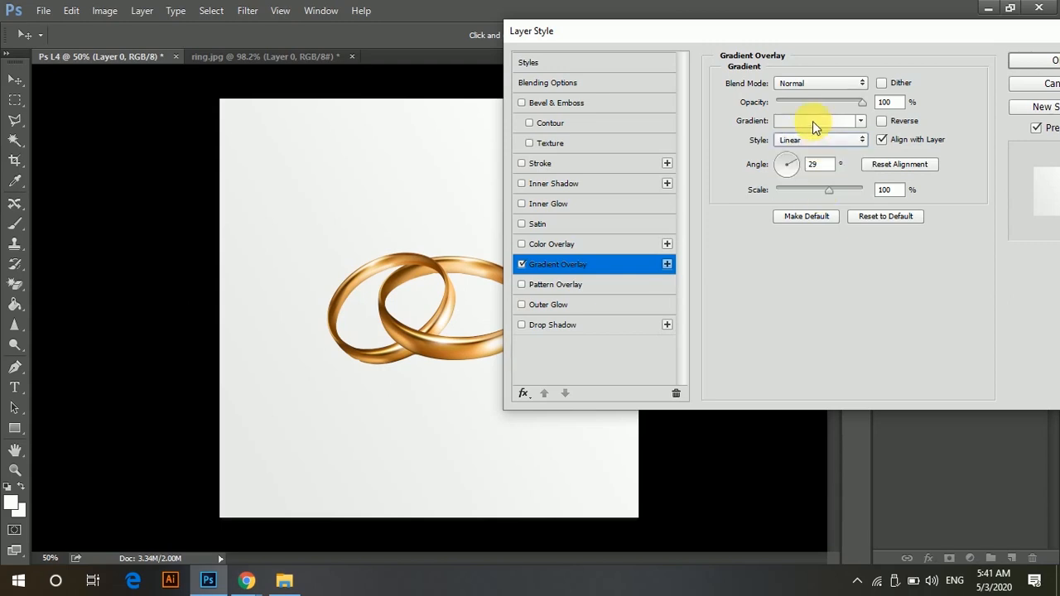
# Set the overlay gradient to the Black, White preset with its black stop recoloured to c2c2c4, and apply the layer style
pyautogui.click(813, 121)
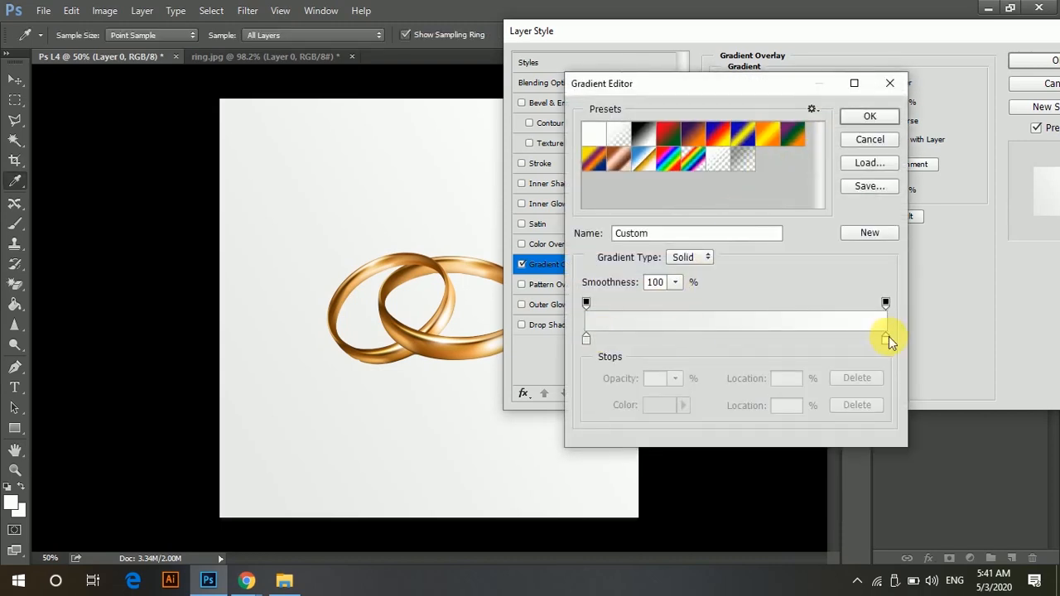
pyautogui.click(644, 132)
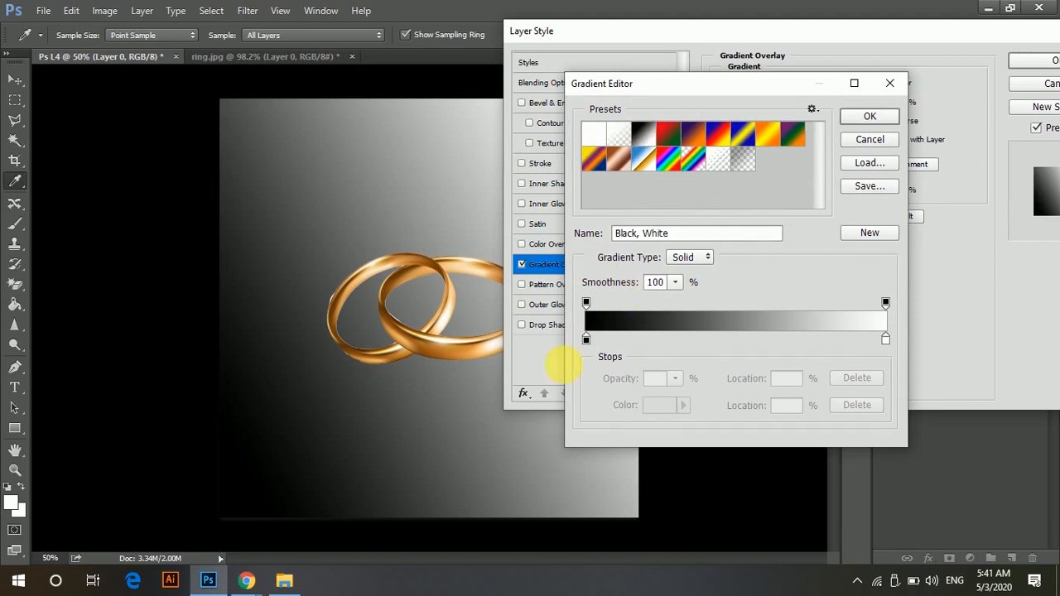
pyautogui.doubleClick(586, 340)
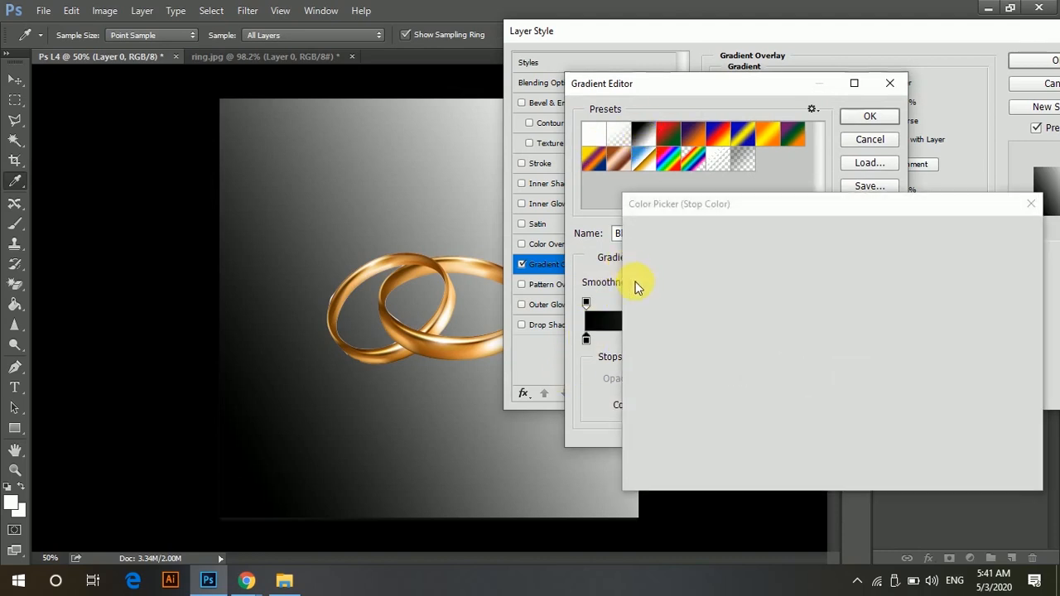
pyautogui.click(633, 286)
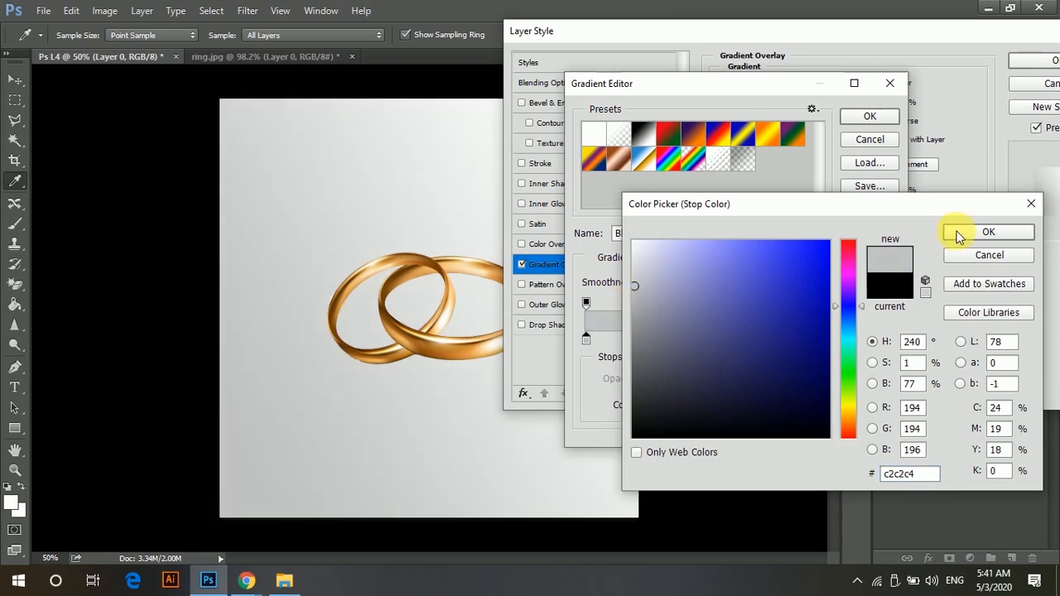
pyautogui.click(986, 232)
pyautogui.click(869, 117)
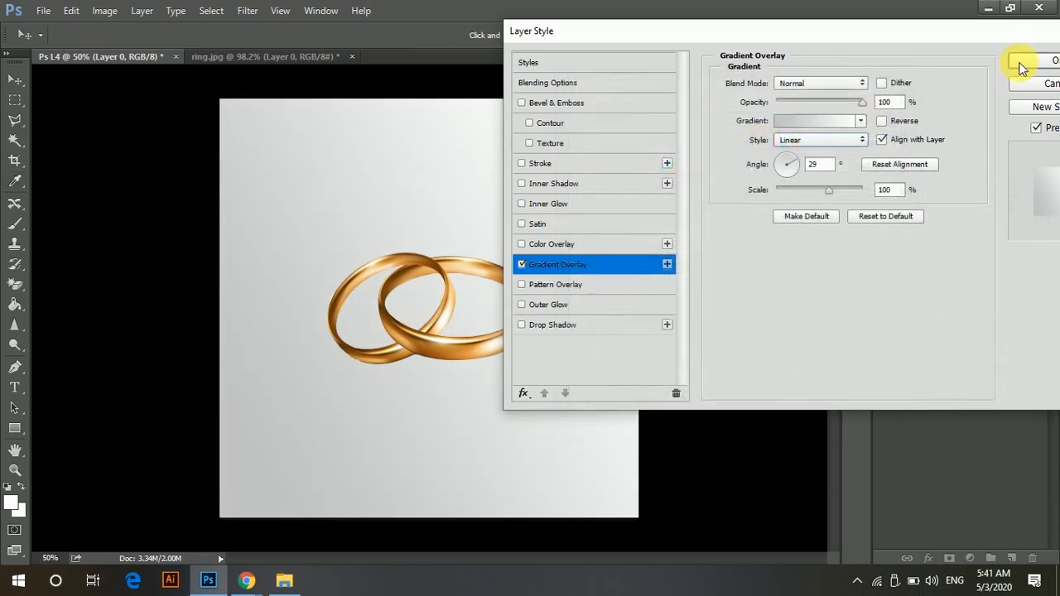
pyautogui.click(1027, 61)
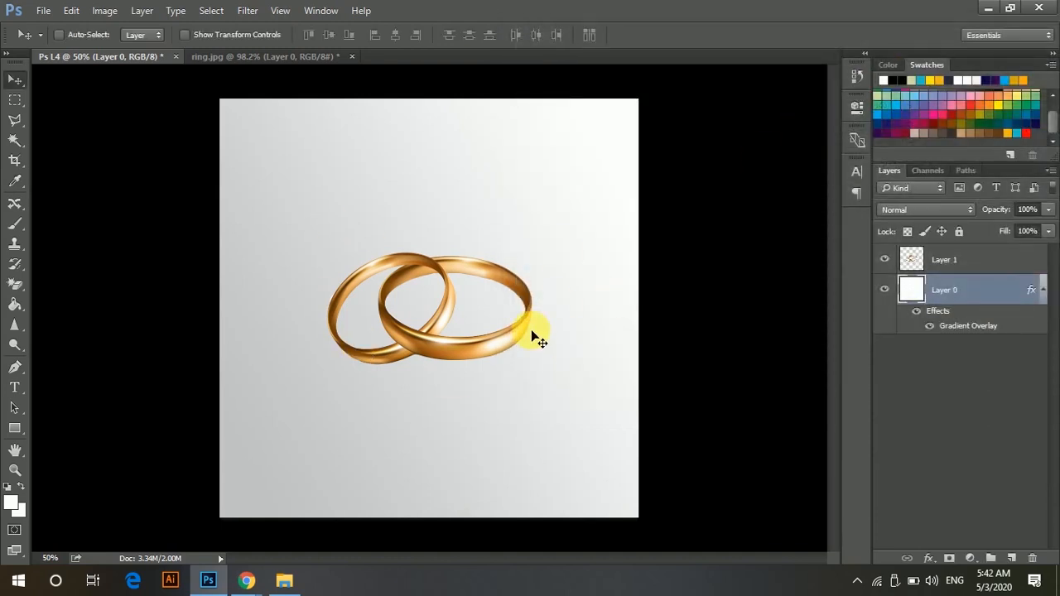
pyautogui.scroll(2, 534, 336)
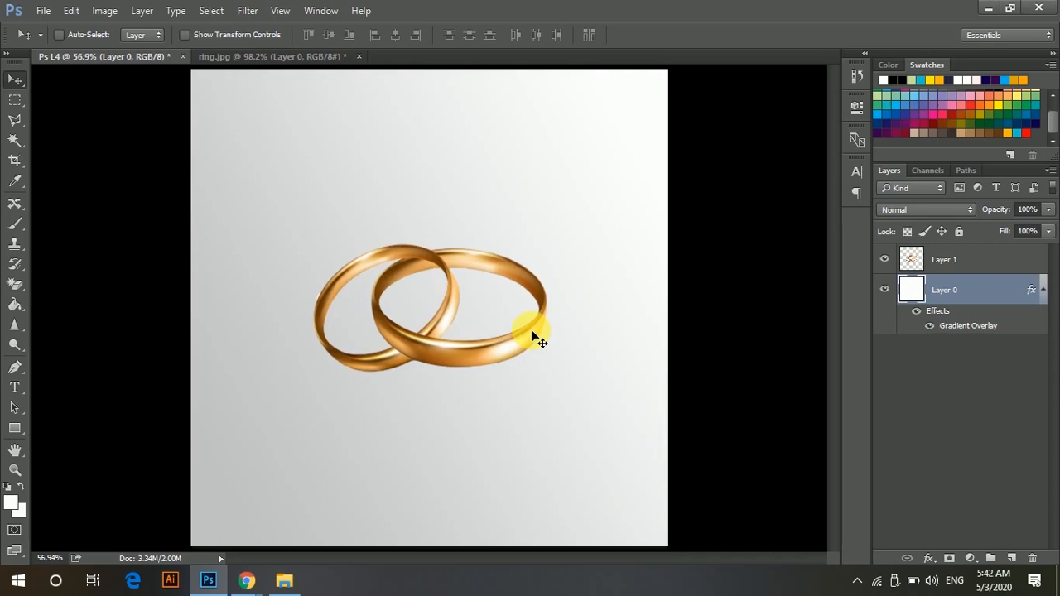